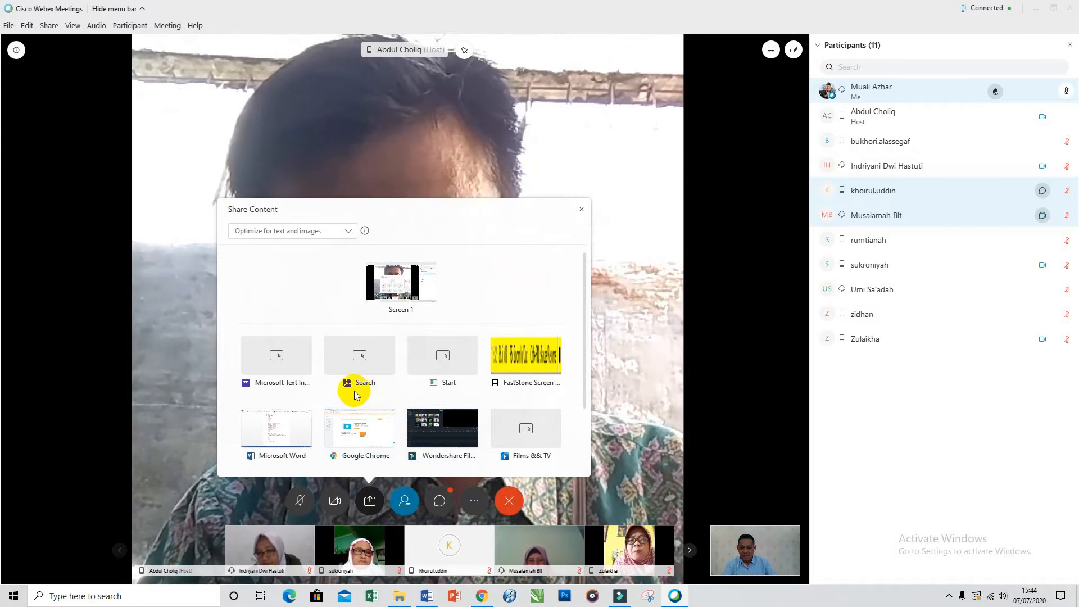
left_click(451, 365)
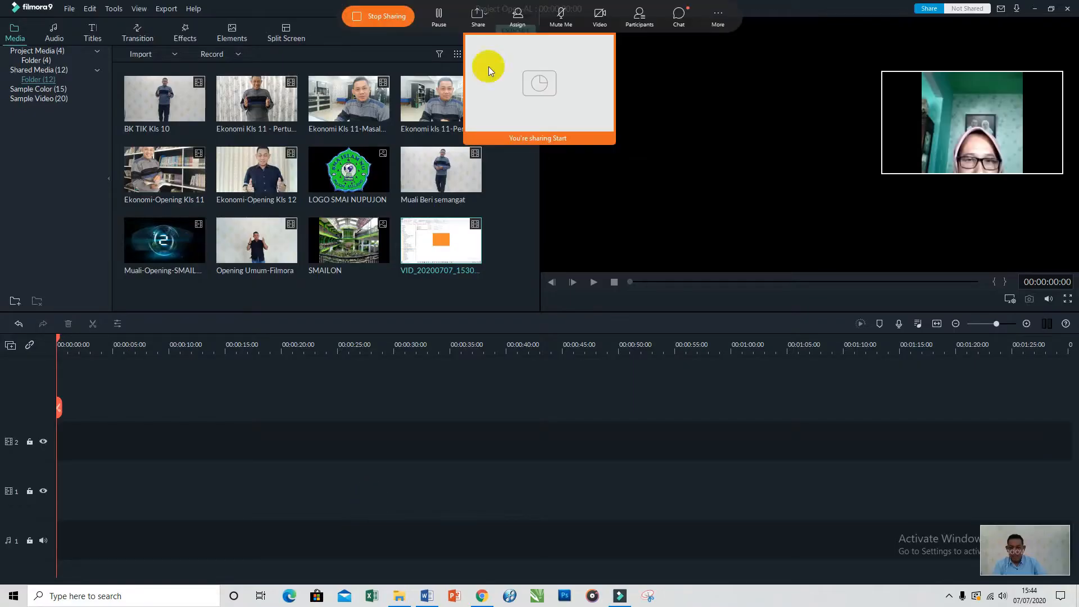
left_click(477, 17)
left_click(513, 40)
left_click(468, 20)
left_click(472, 40)
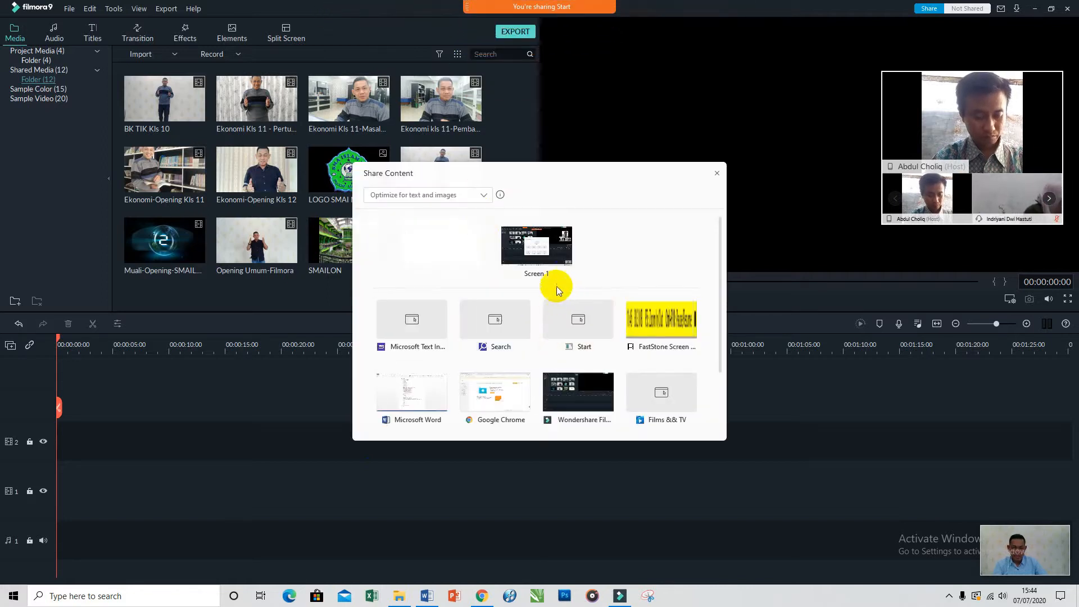
left_click(591, 93)
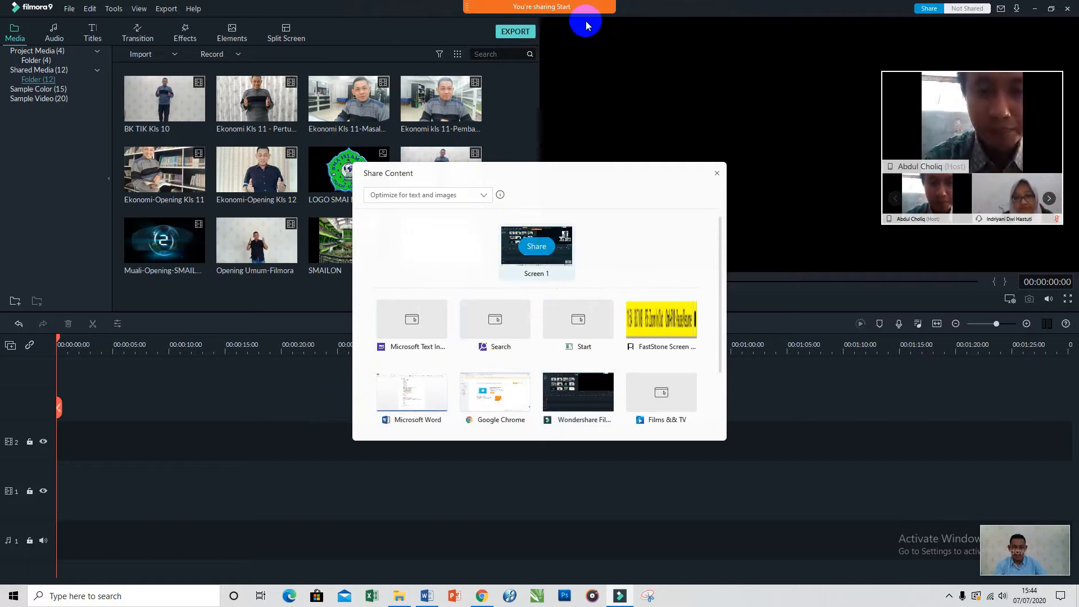
mouse_move(553, 13)
left_click(458, 15)
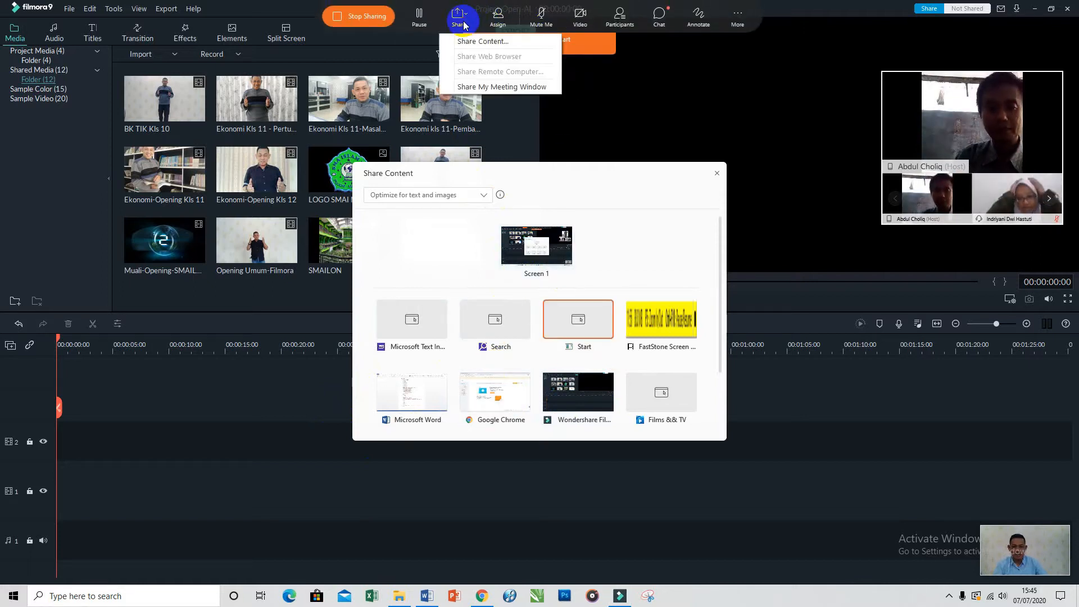
left_click(467, 42)
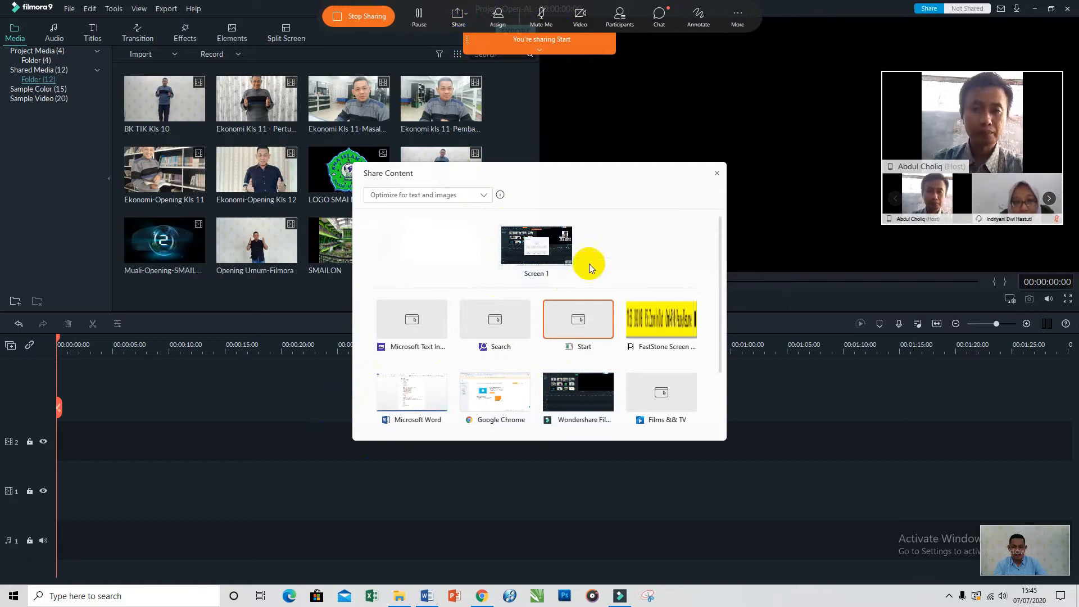
left_click(579, 325)
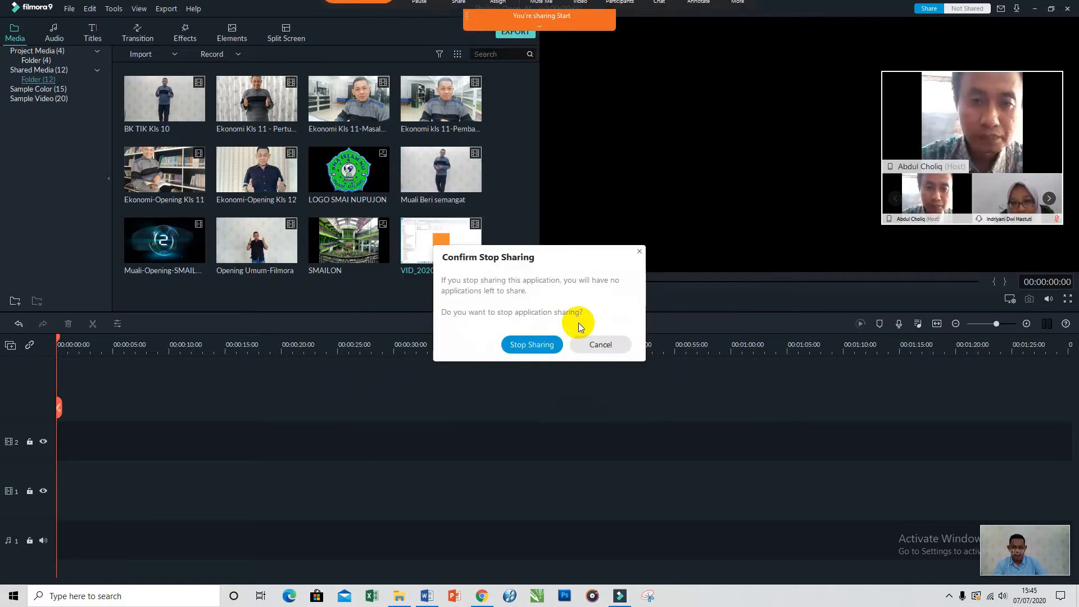
left_click(584, 345)
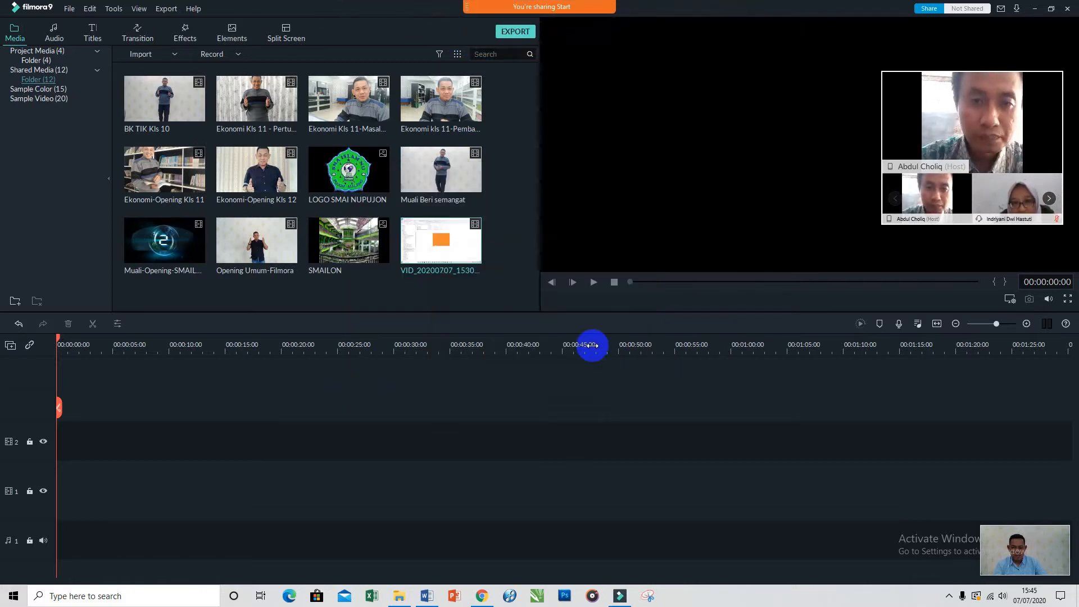
Share the whole of Screen 1 in the Webex meeting in place of the Start application.
mouse_move(511, 7)
left_click(462, 7)
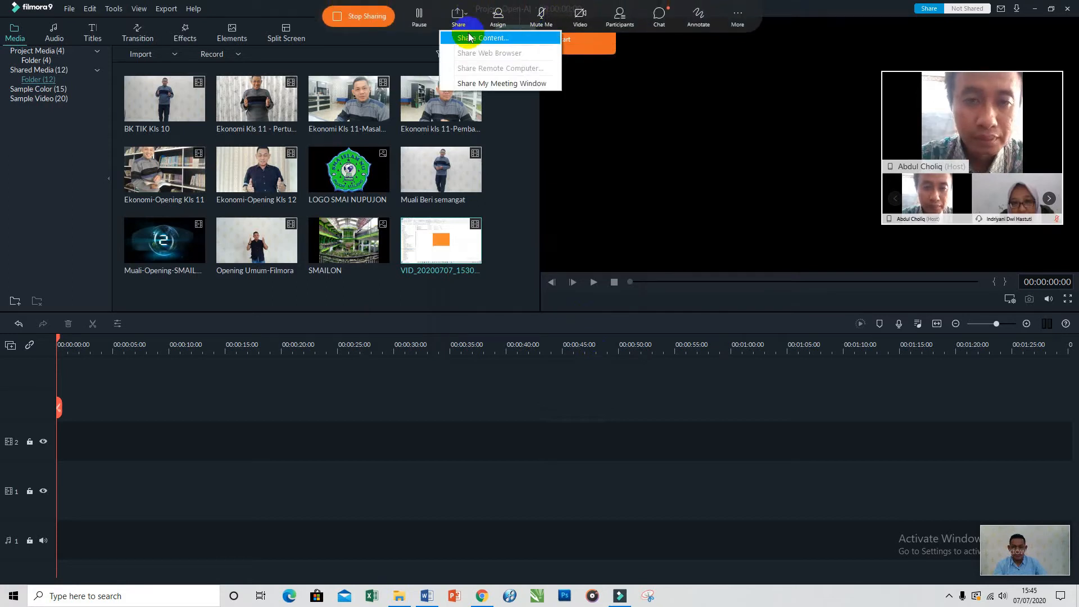
left_click(475, 44)
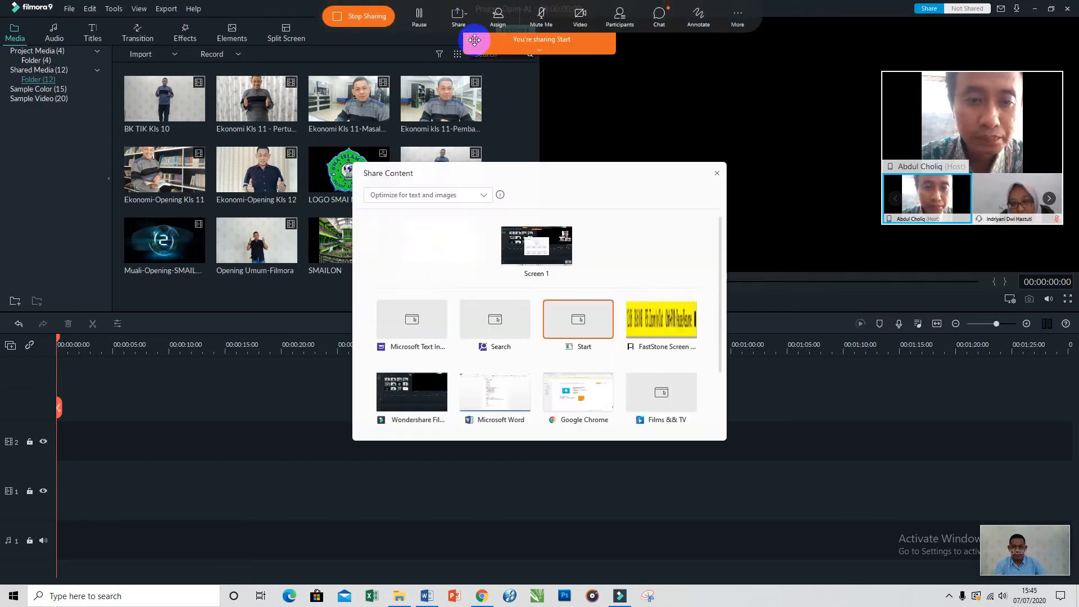
double_click(528, 251)
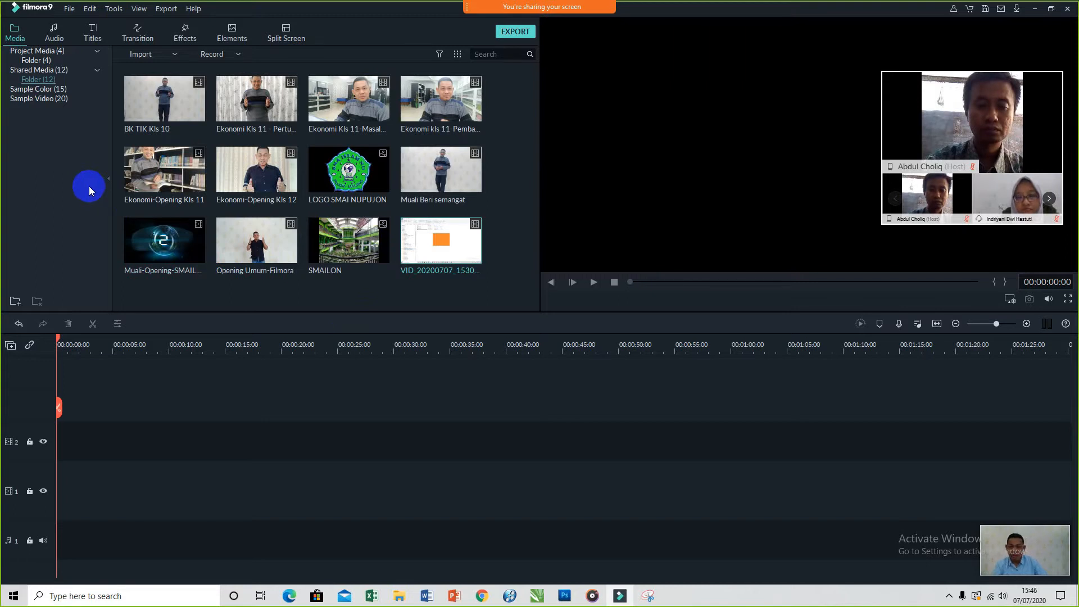
left_click(229, 129)
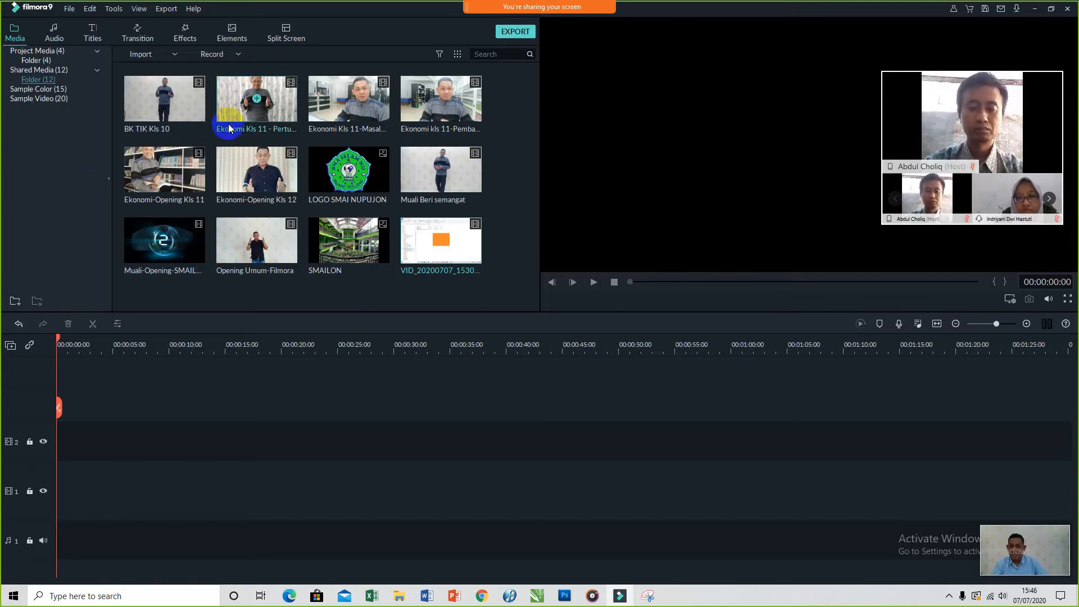
left_click(296, 161)
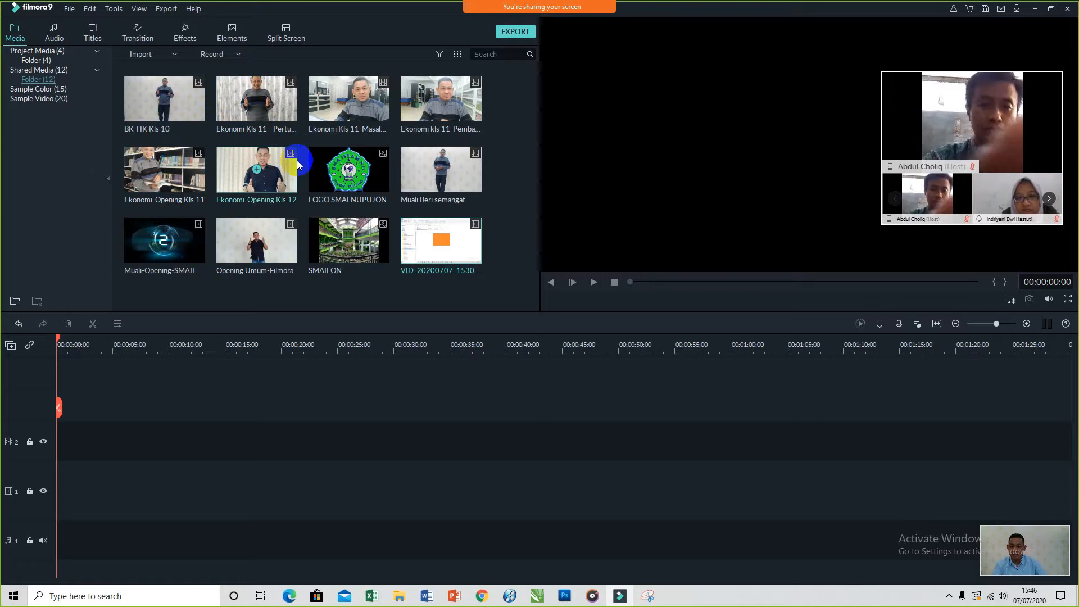
left_click(405, 231)
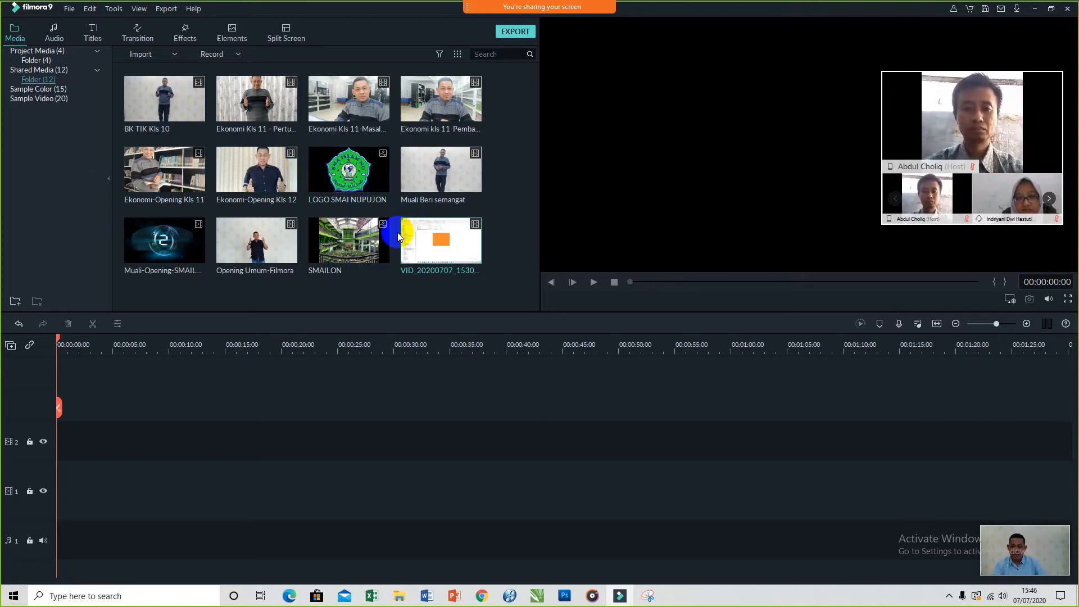
left_click(277, 192)
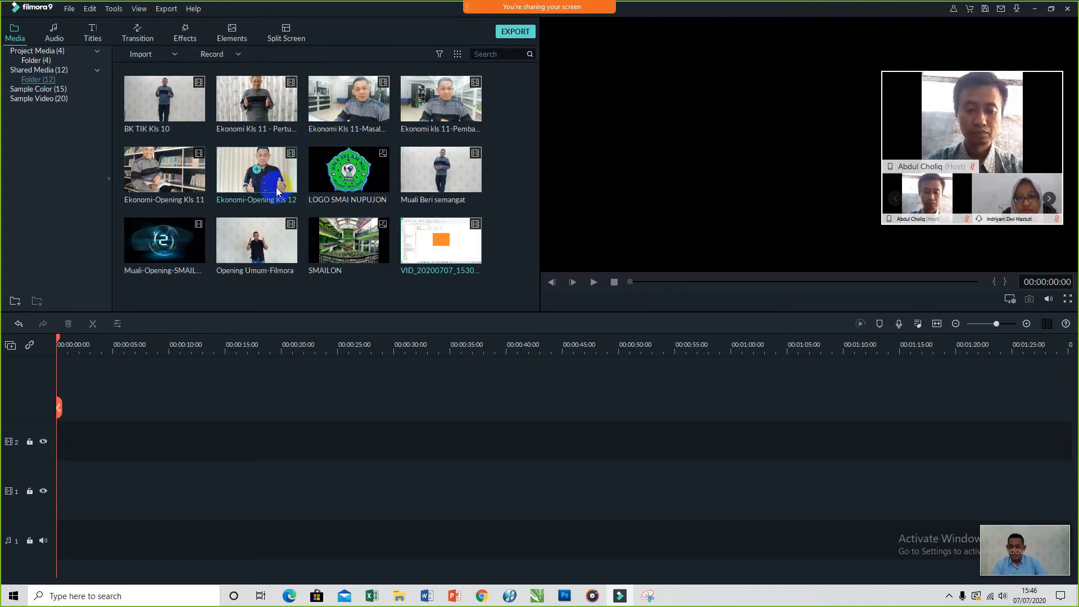
left_click(192, 180)
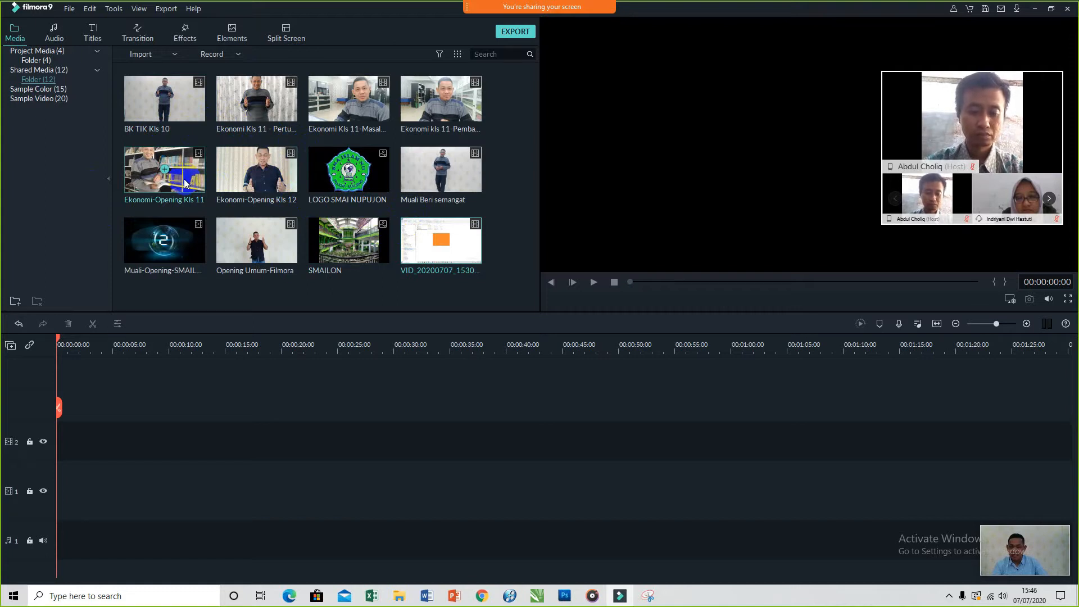
left_click(453, 246)
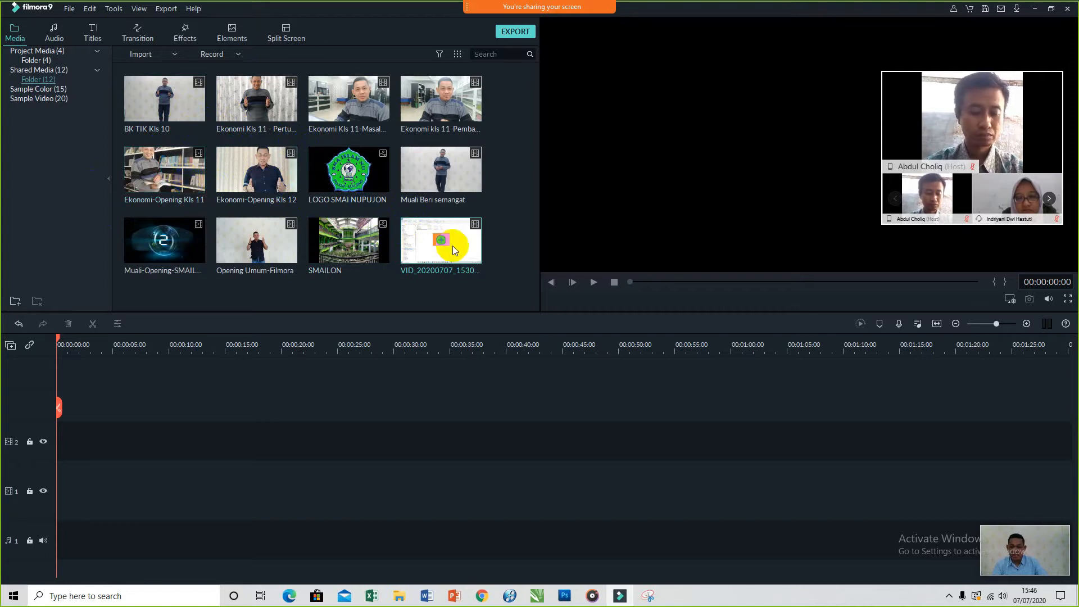
Add the Opening Umum-Filmora clip to video track 1, keeping the 1920 x 1080 25fps project settings, and return the playhead to the start.
left_click(256, 243)
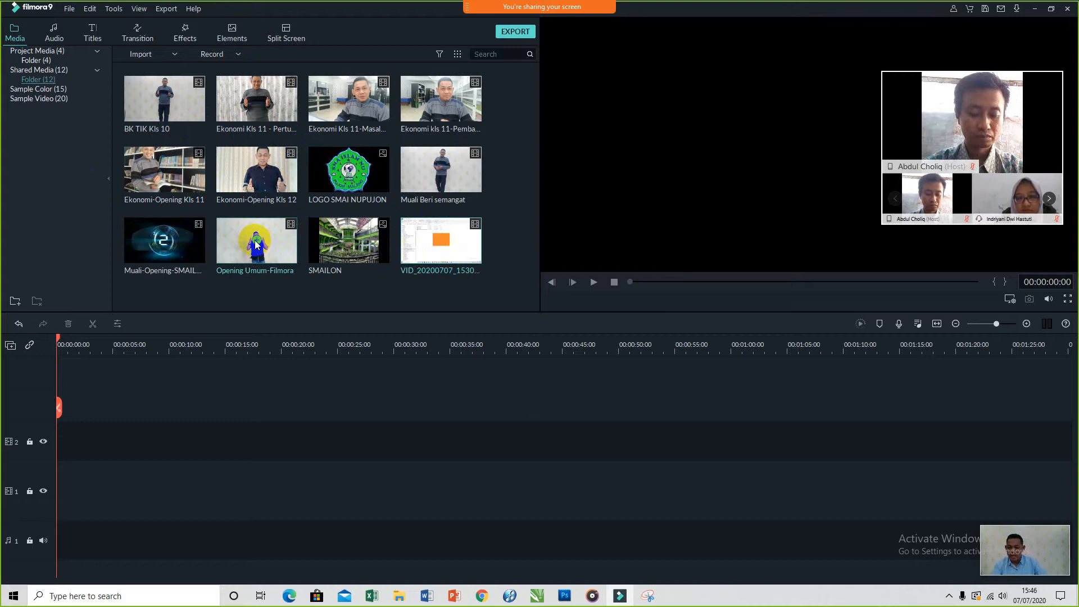
left_click(256, 242)
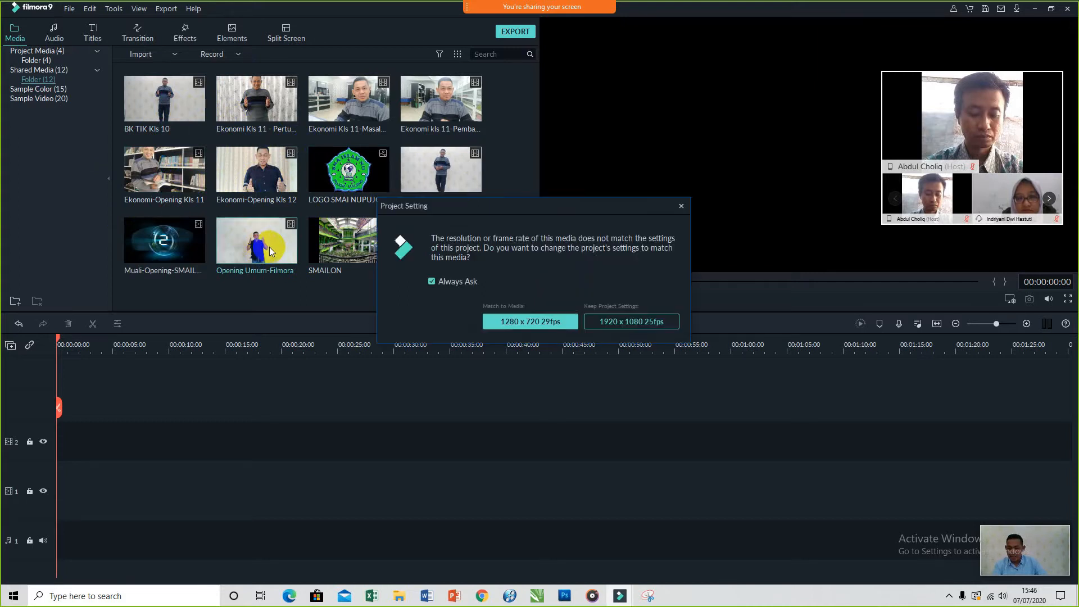
left_click(598, 321)
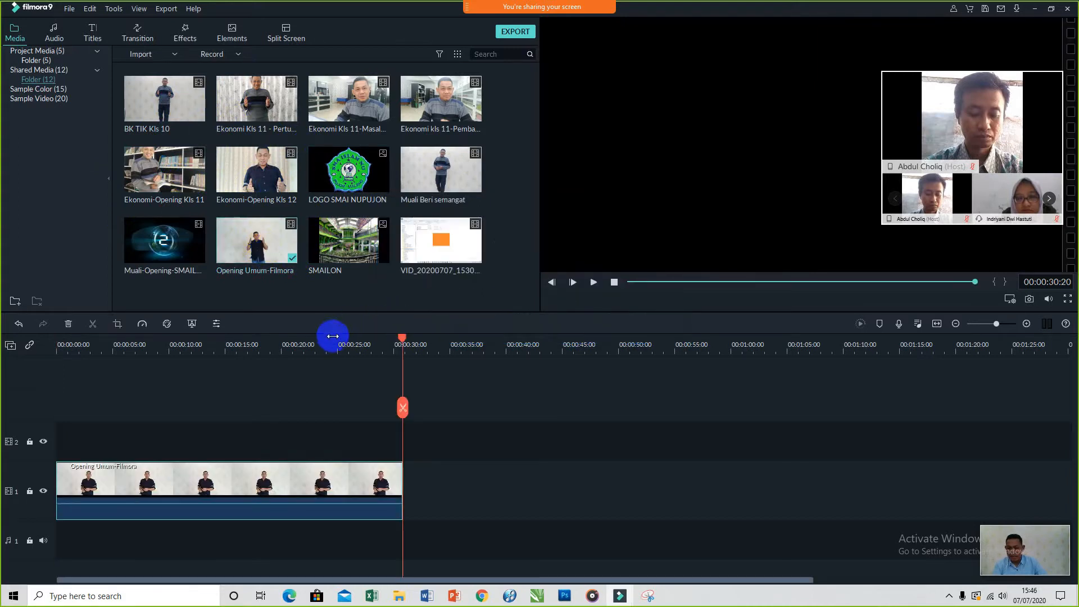
left_click_drag(403, 342, 56, 359)
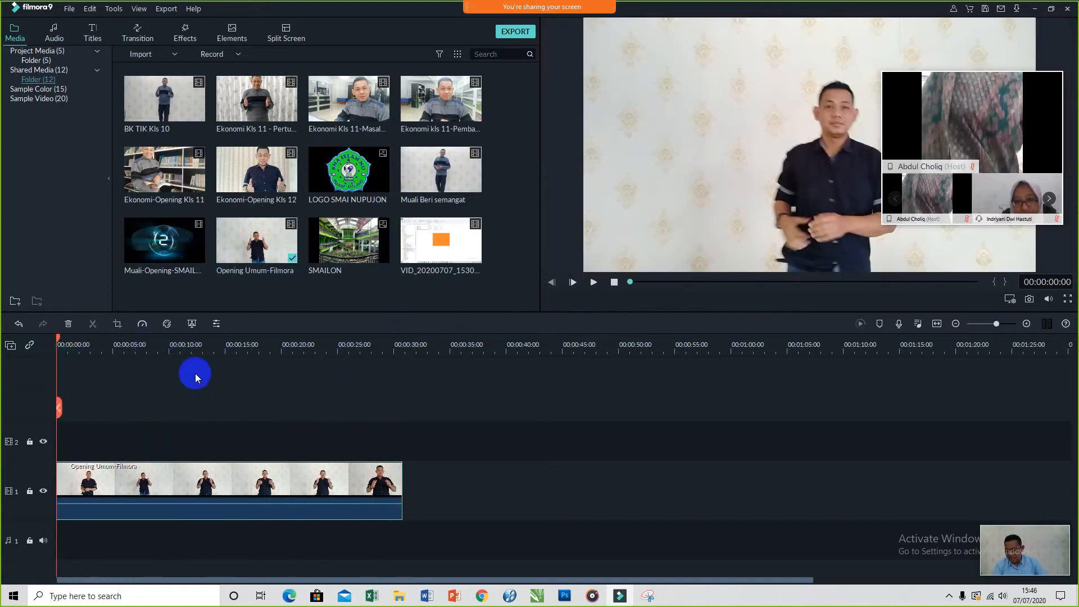
left_click(310, 487)
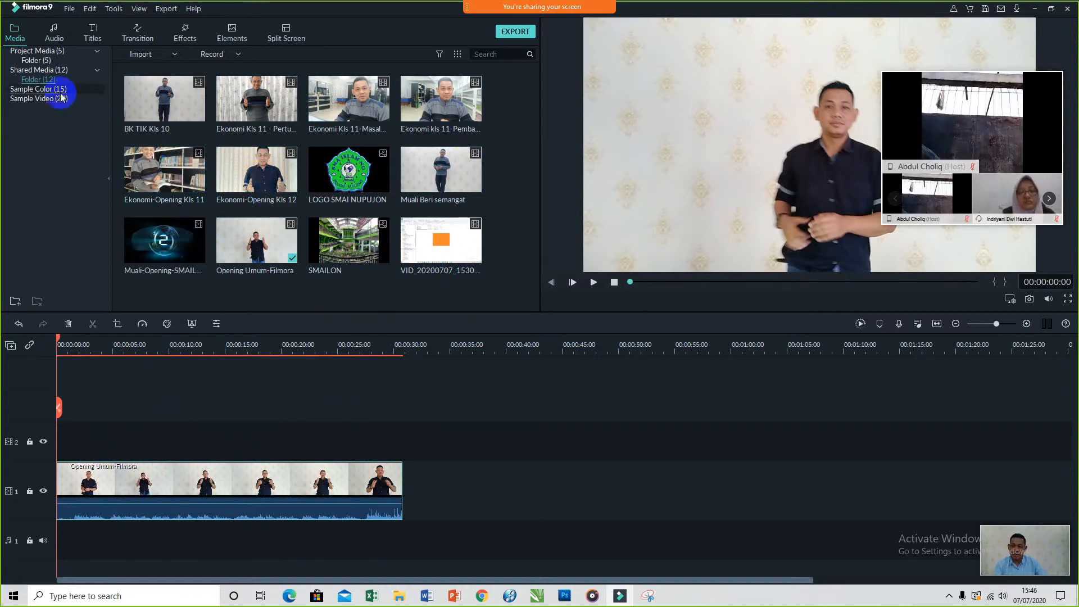
Look through the audio, title and transition libraries and return to the shared media.
left_click(57, 42)
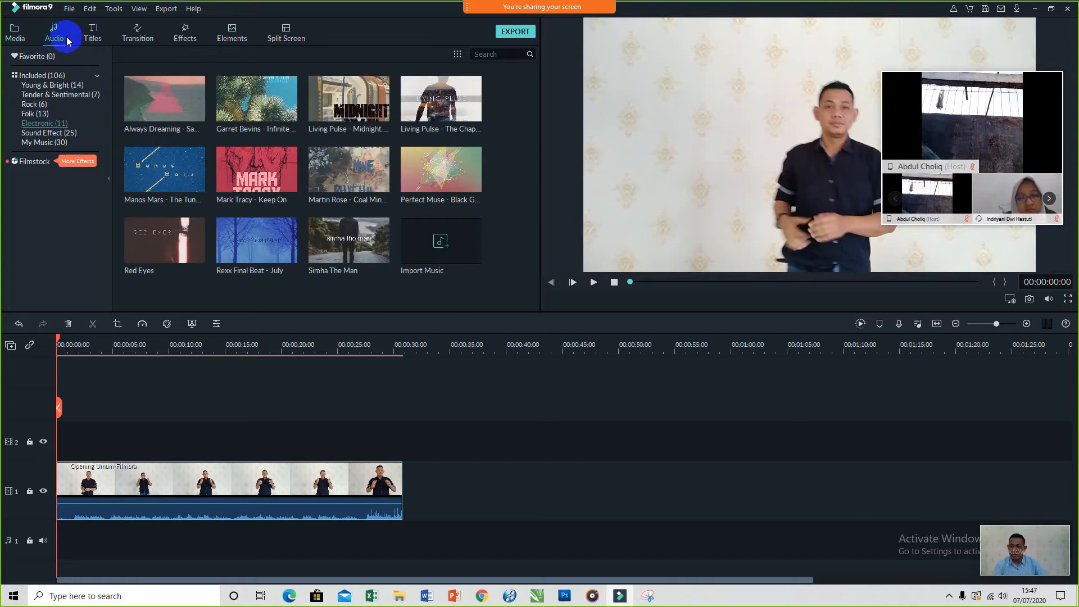
left_click(93, 36)
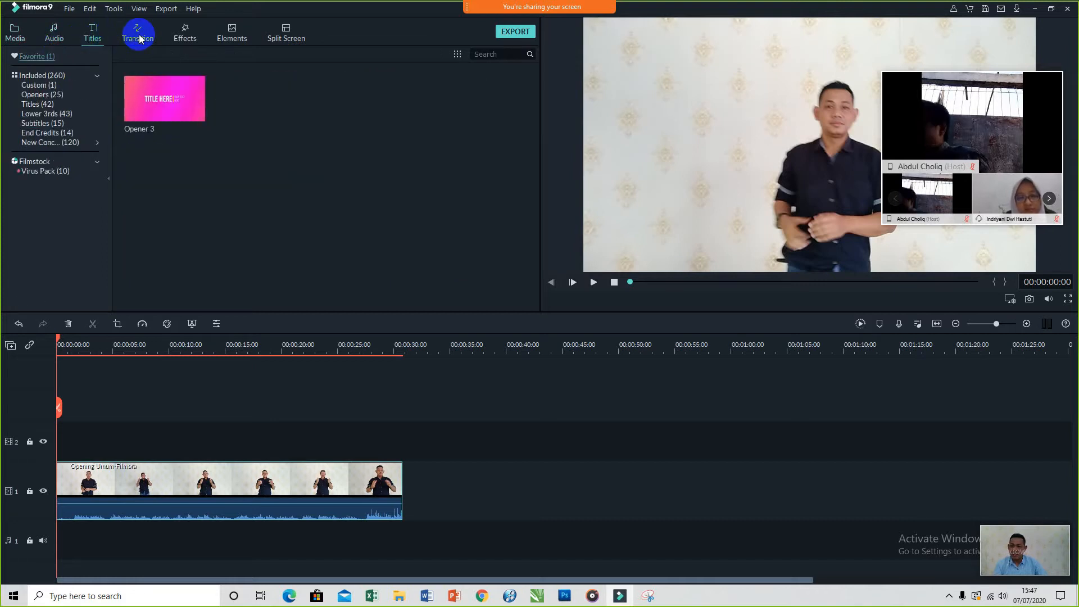
left_click(138, 37)
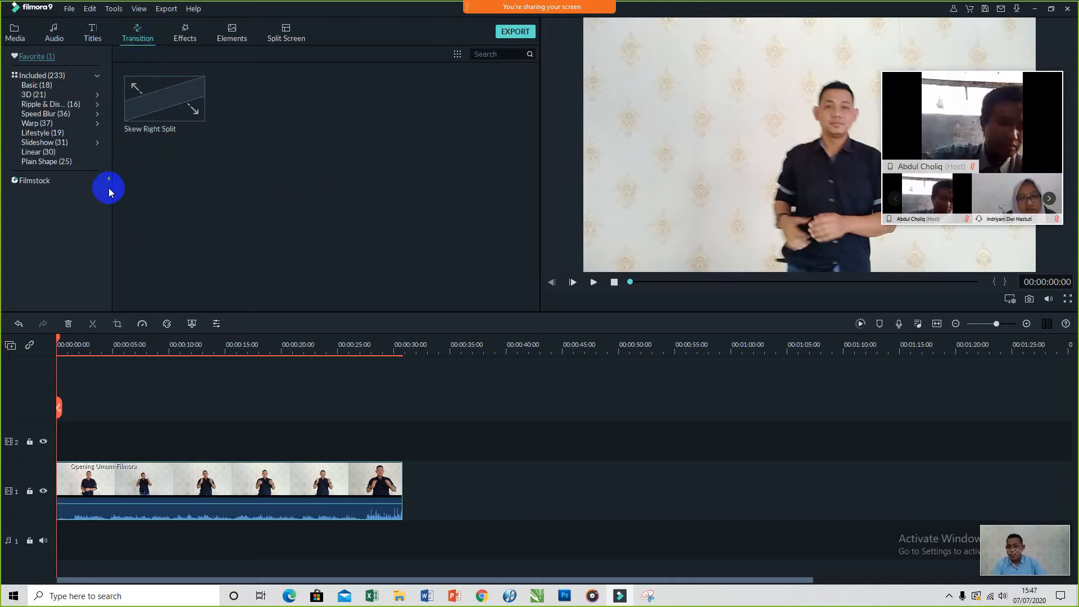
left_click(17, 36)
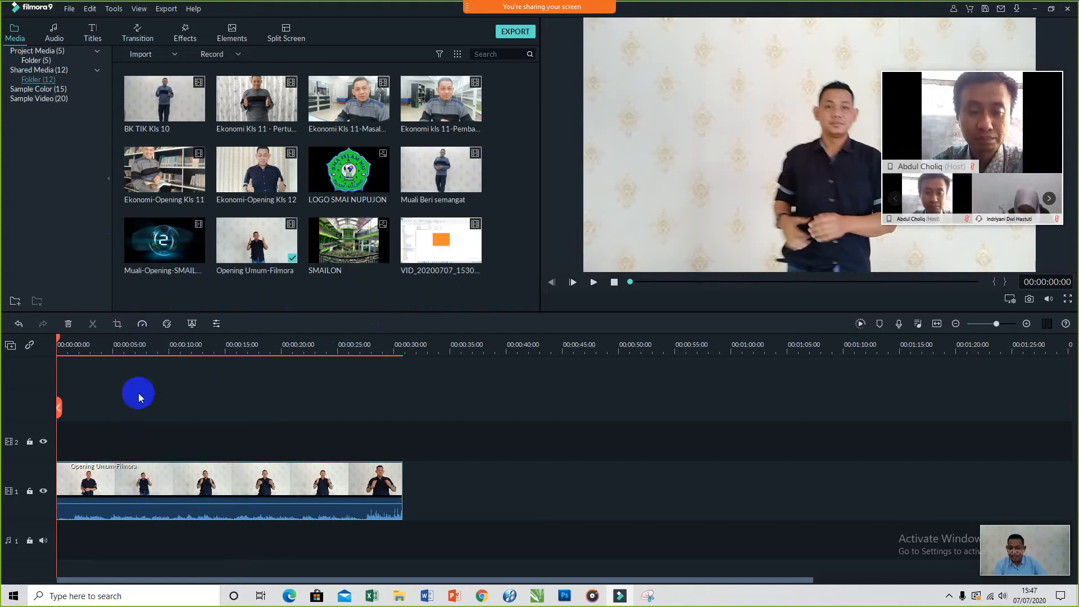
Preview the first seconds of the Opening Umum-Filmora clip and delete it from the timeline.
left_click(593, 282)
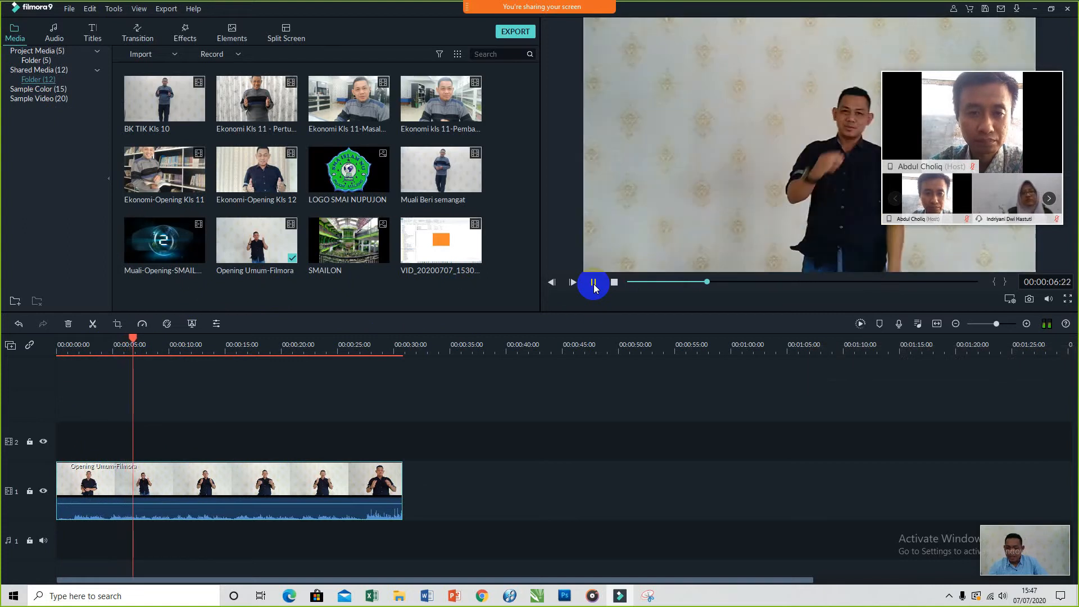
left_click(594, 285)
left_click(228, 475)
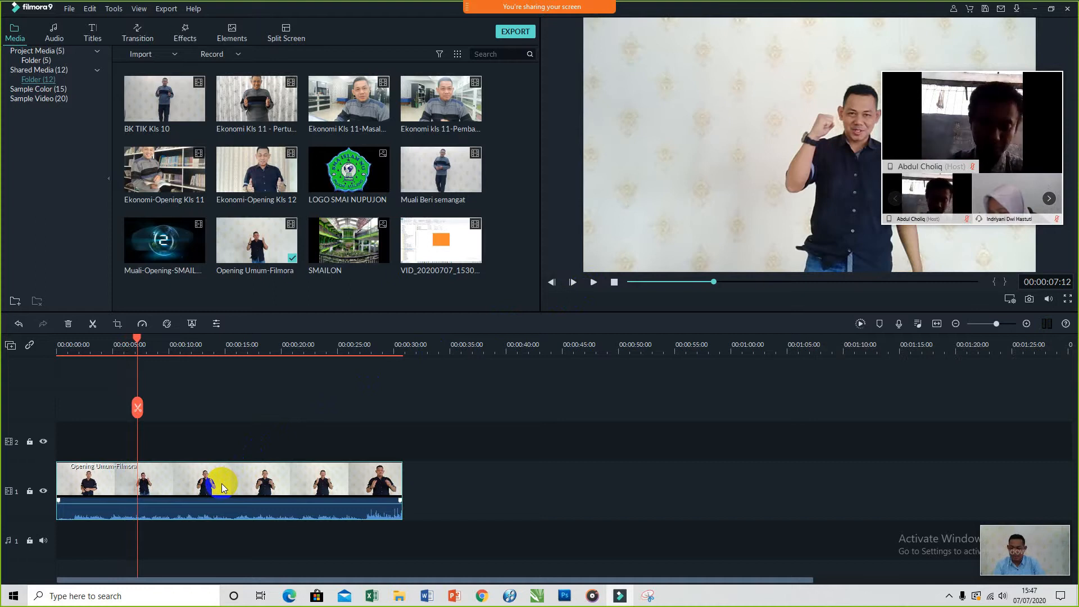
key("Delete")
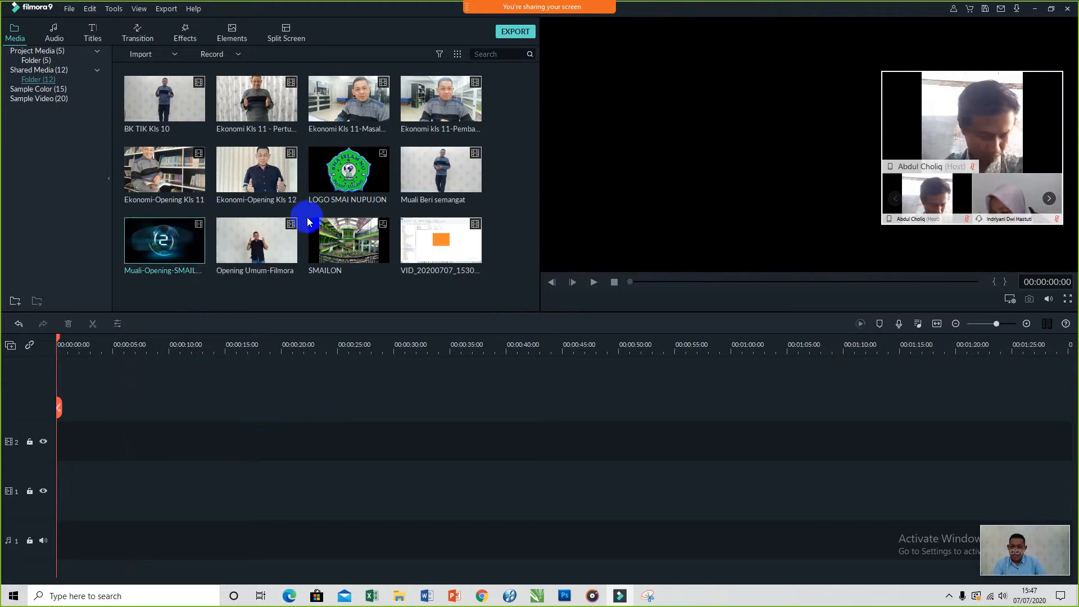
Add the Countdown 1 sample video to the start of video track 1, keeping the project settings.
left_click(39, 99)
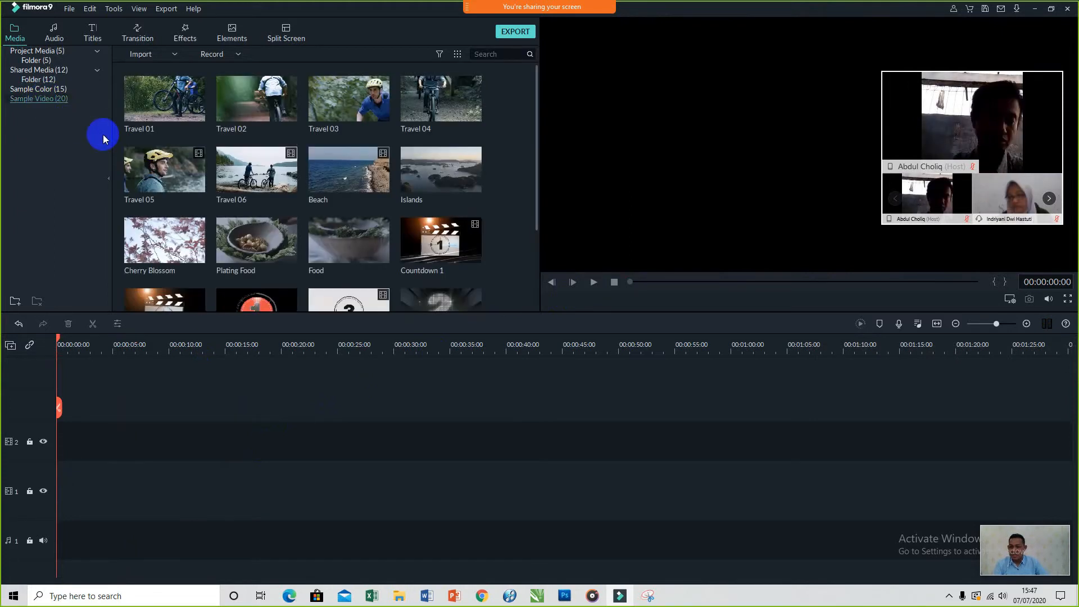
scroll(475, 270, "down", 2)
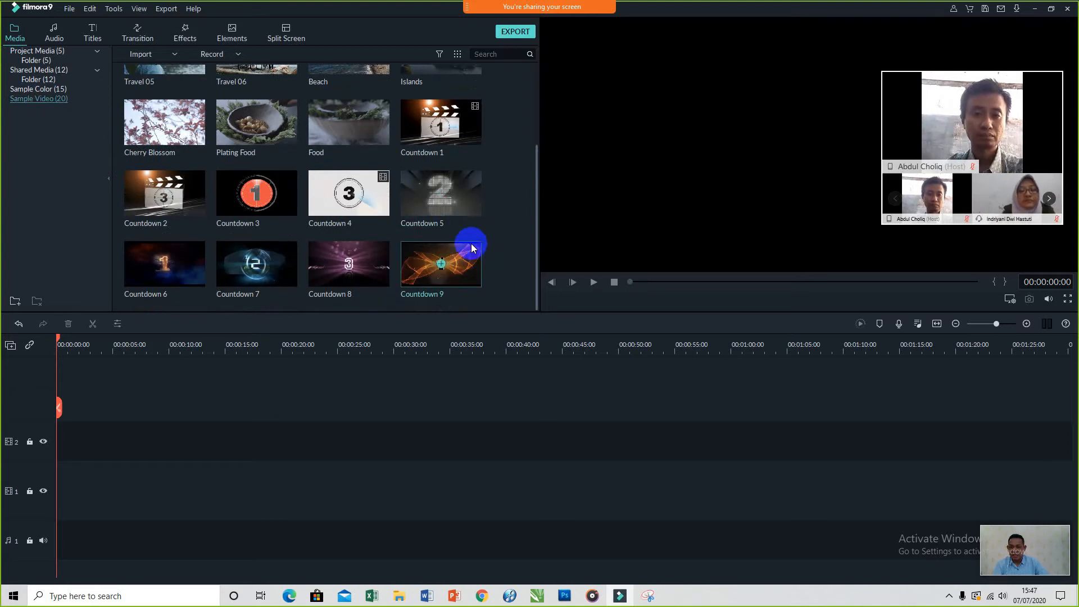
left_click(448, 133)
left_click(440, 123)
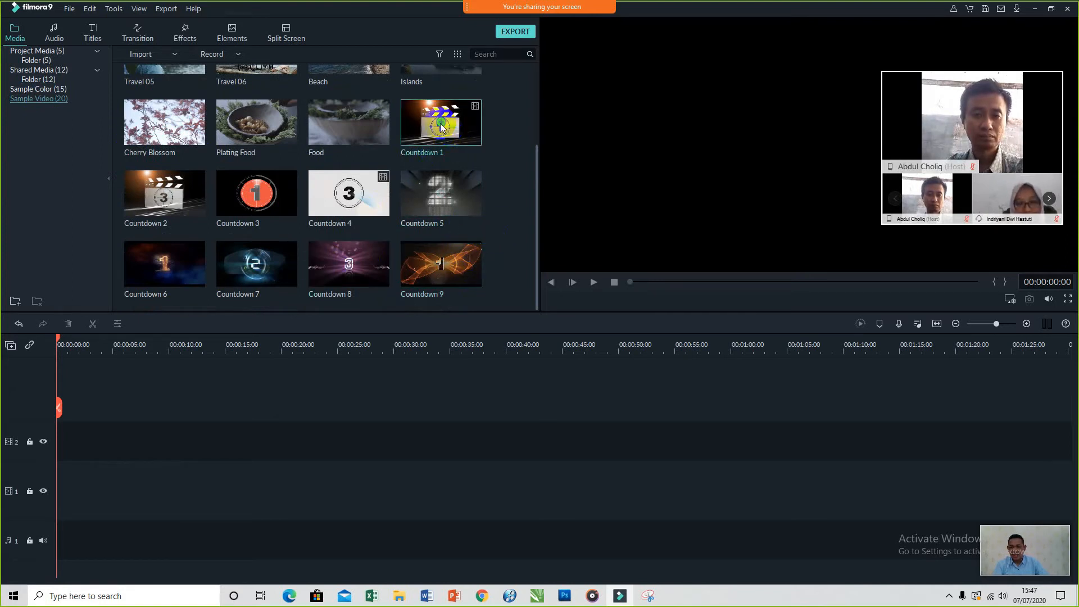
left_click(602, 315)
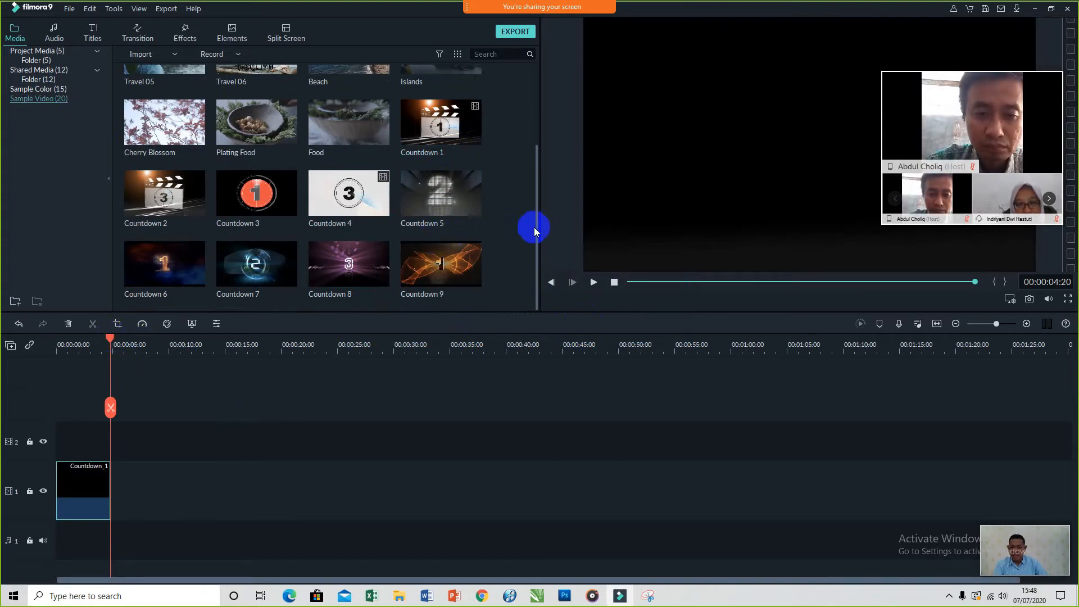
Look through the sample colors and sample videos.
left_click_drag(534, 227, 535, 138)
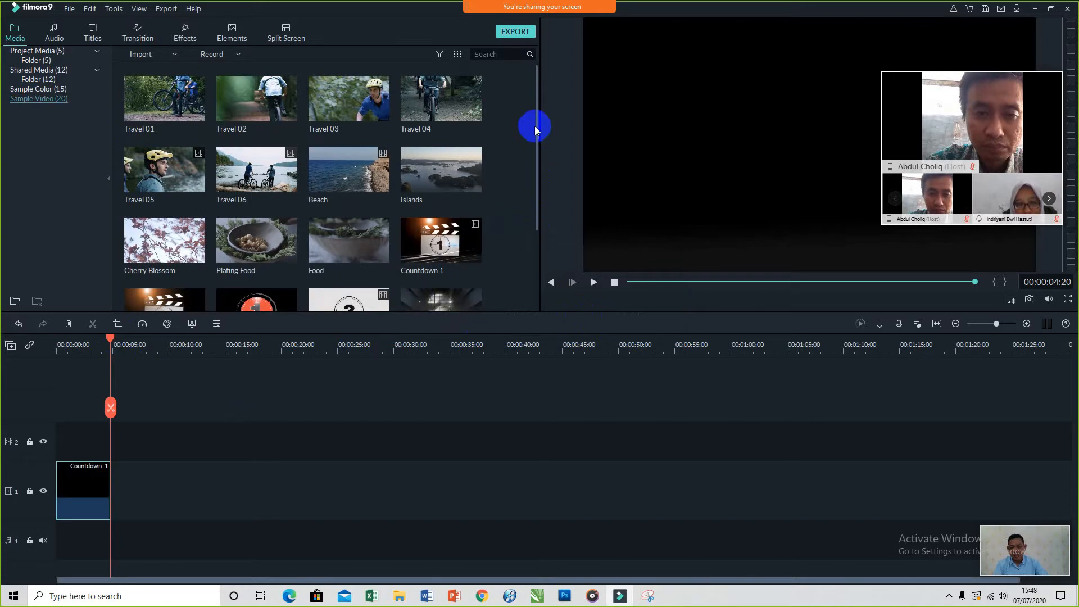
left_click(38, 89)
left_click(39, 98)
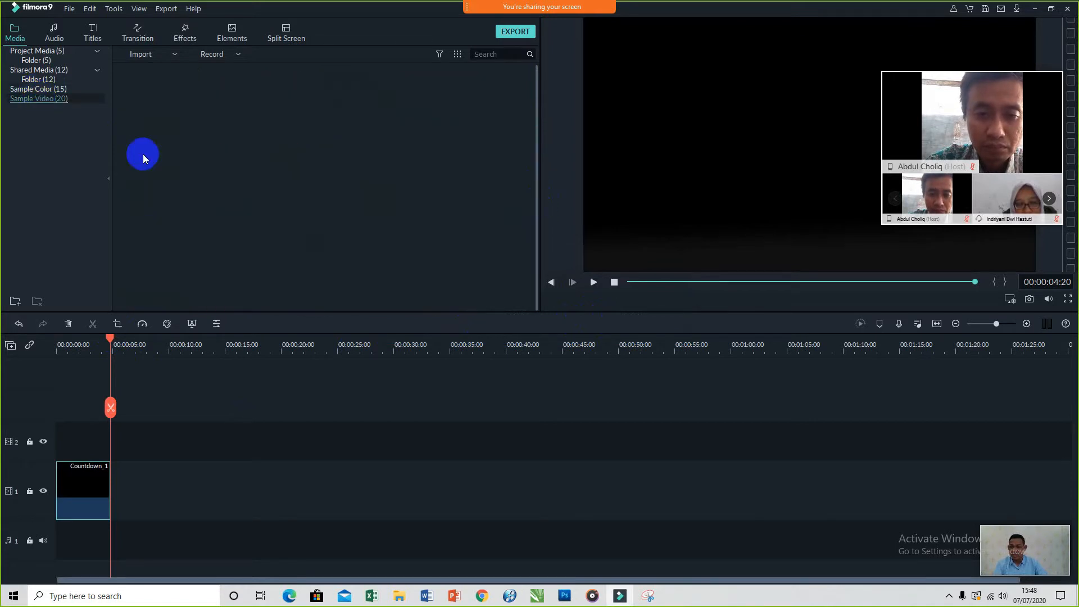
scroll(473, 247, "down", 3)
scroll(473, 251, "up", 3)
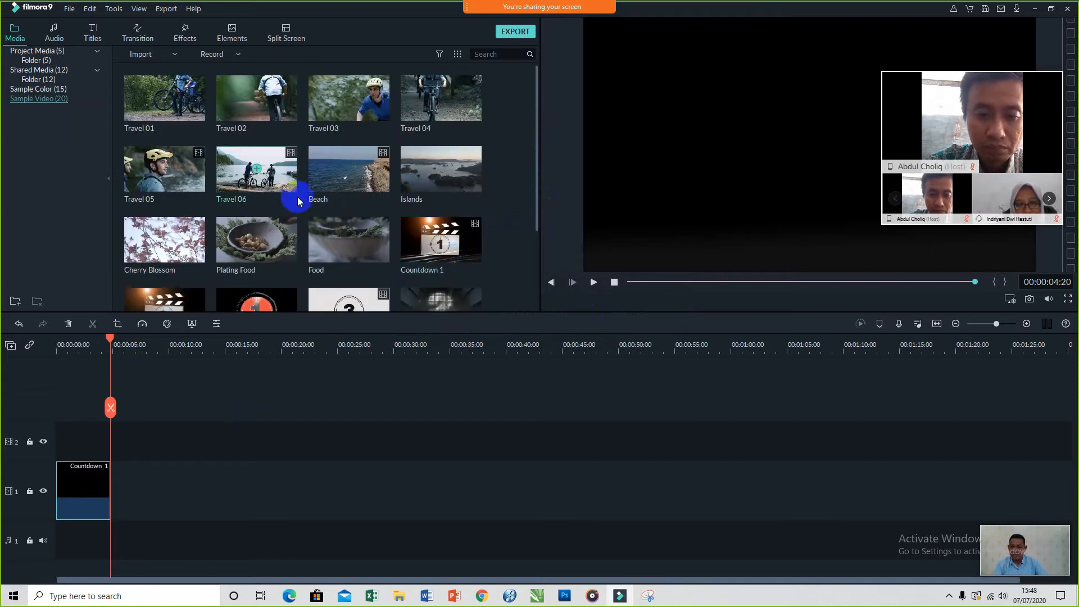
Try to open the Blacklite District audio file from the project media and abort locating it.
left_click(37, 51)
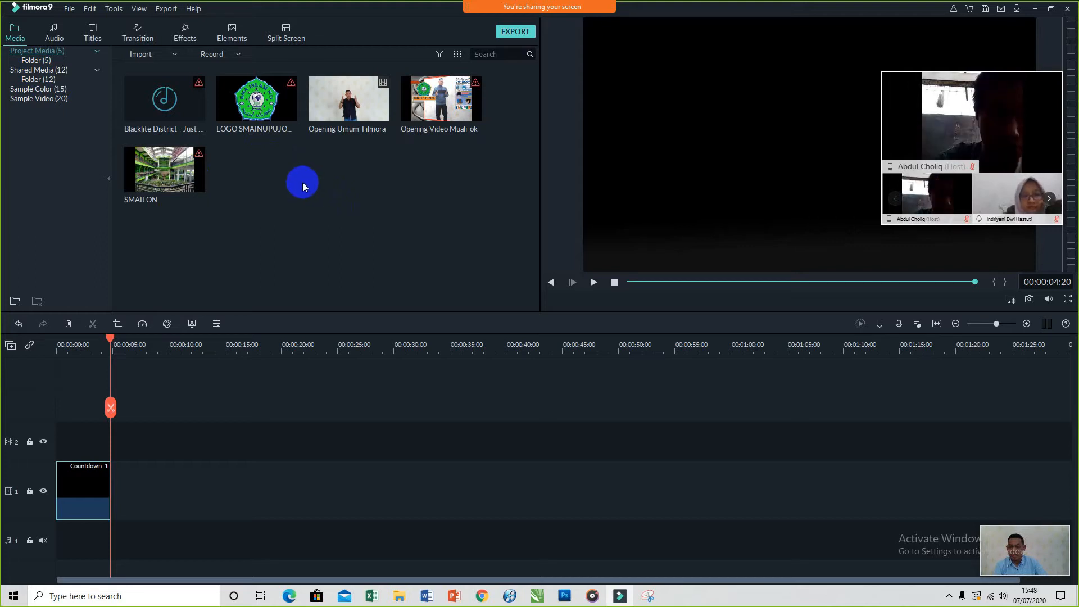
double_click(181, 131)
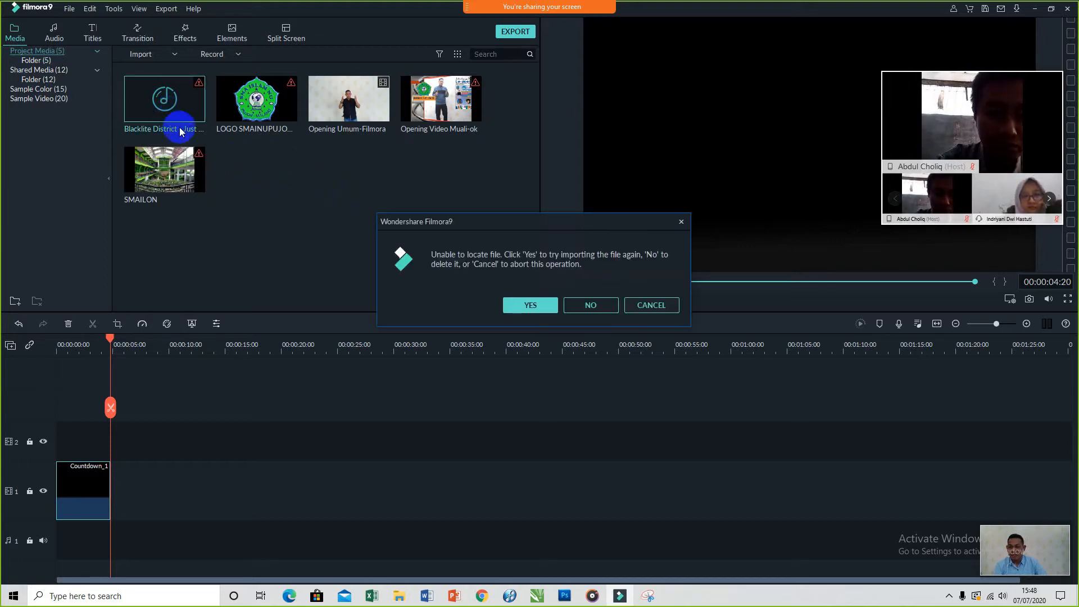
left_click(632, 308)
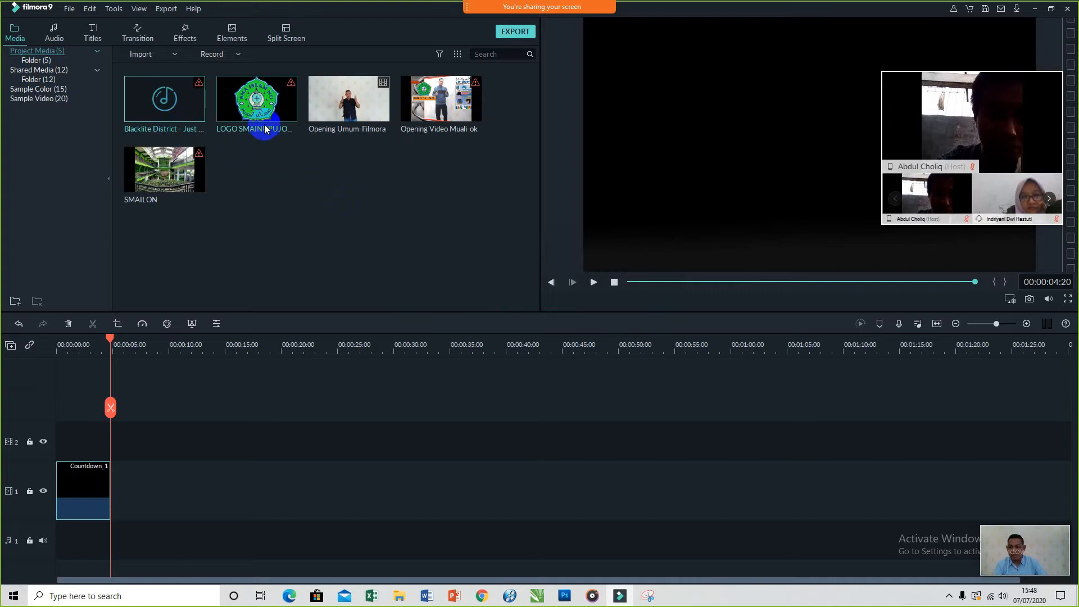
Switch to File Explorer and open the MATERI DESEMINASI GoBook Jatim-FILMORA folder inside GO BOOK JATIM 2020.
left_click(399, 596)
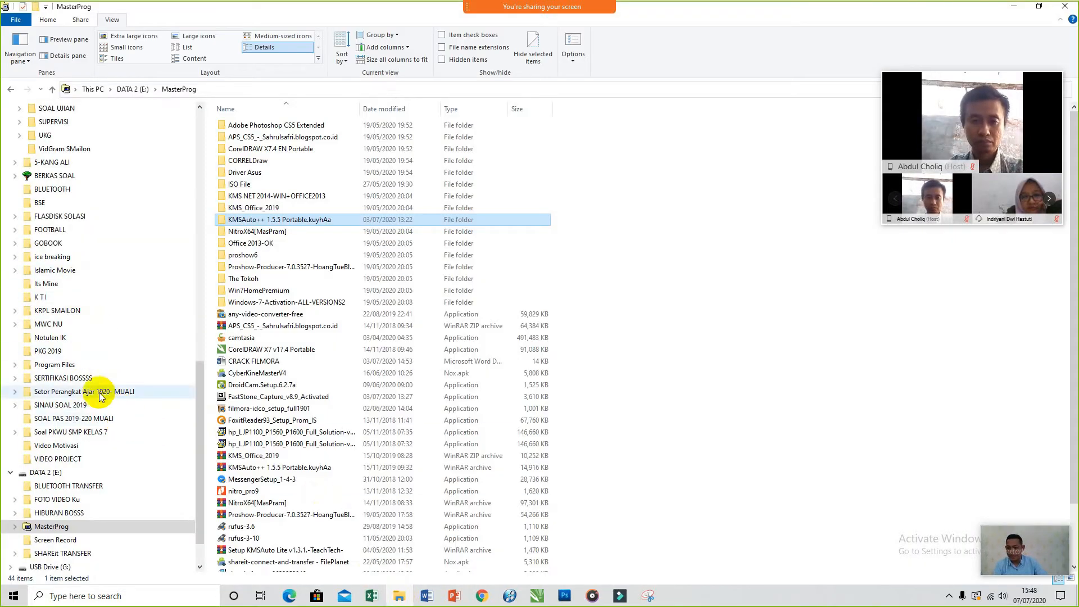
scroll(93, 373, "up", 3)
scroll(93, 373, "up", 6)
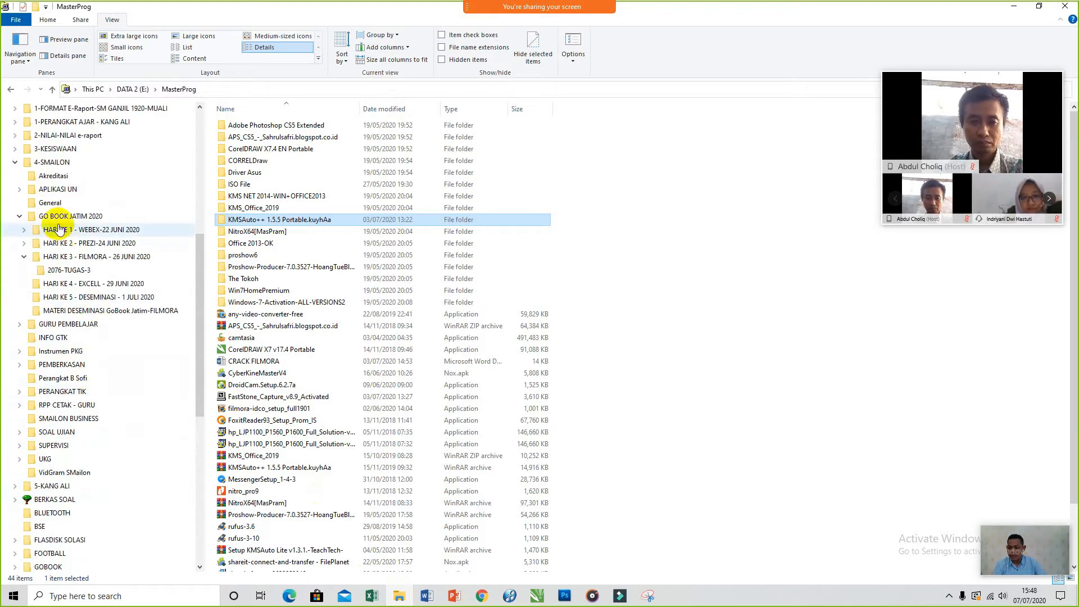
left_click(59, 219)
left_click(172, 311)
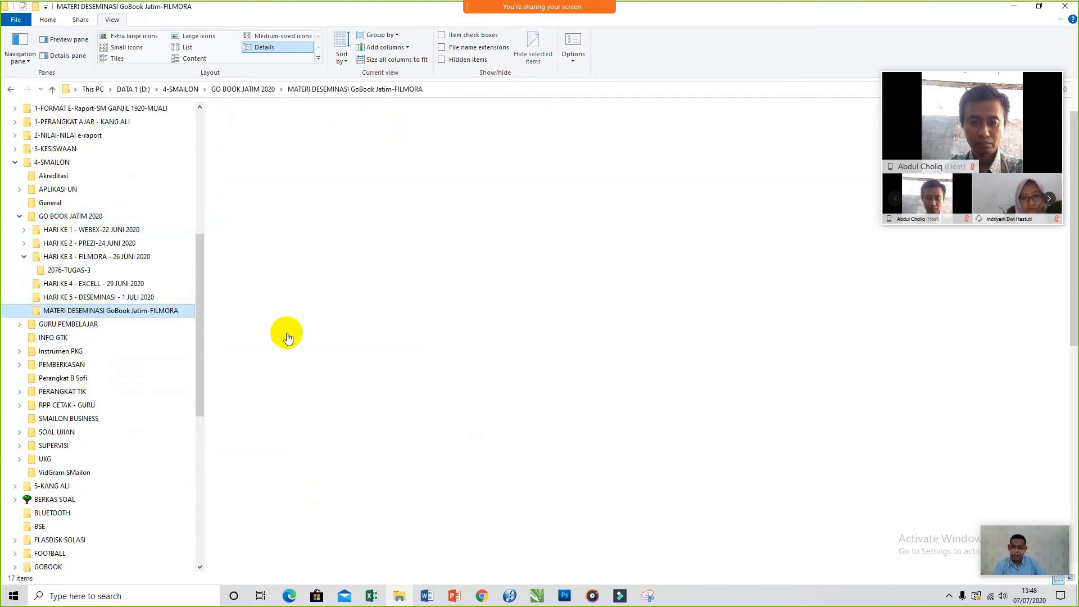
Select the LOGO SMAI NUPUJON image together with the "Beri semangat" video and import both into the Filmora9 project media.
left_click(802, 351)
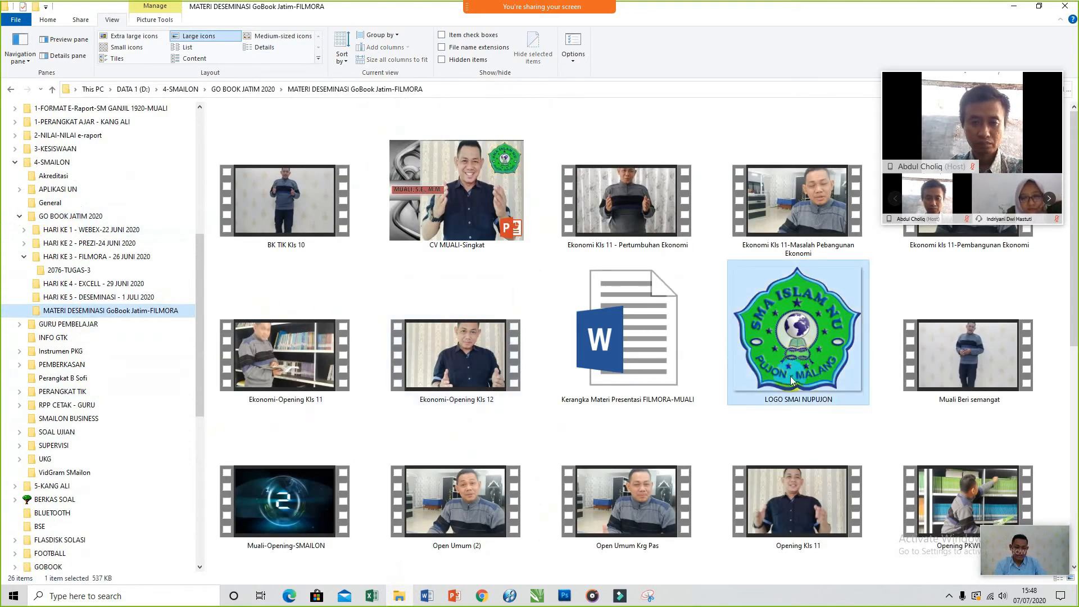
left_click_drag(811, 352, 735, 386)
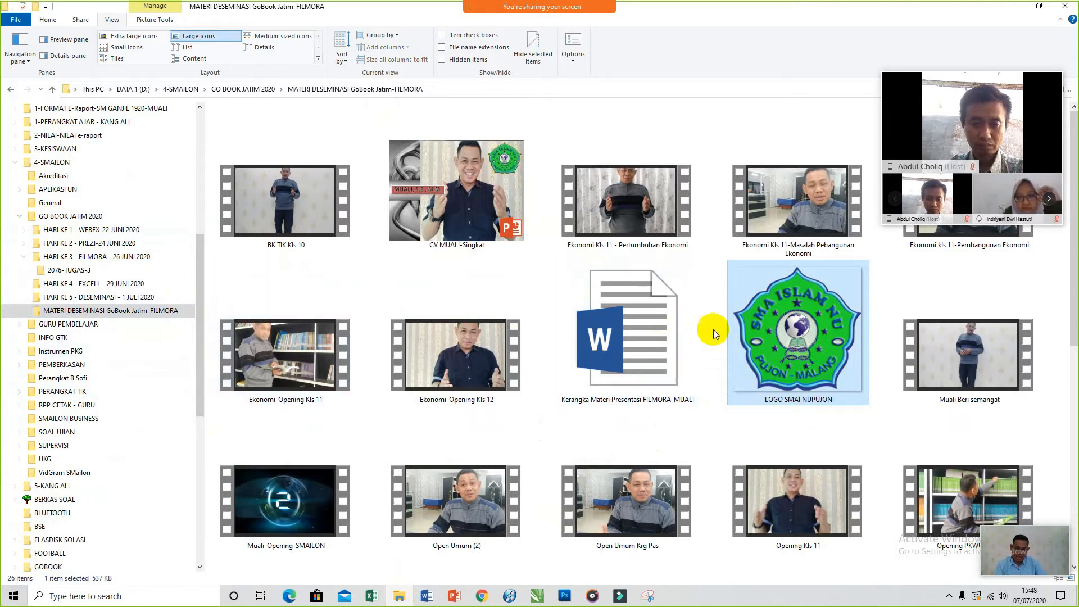
scroll(725, 343, "down", 1, "ctrl")
left_click(682, 306)
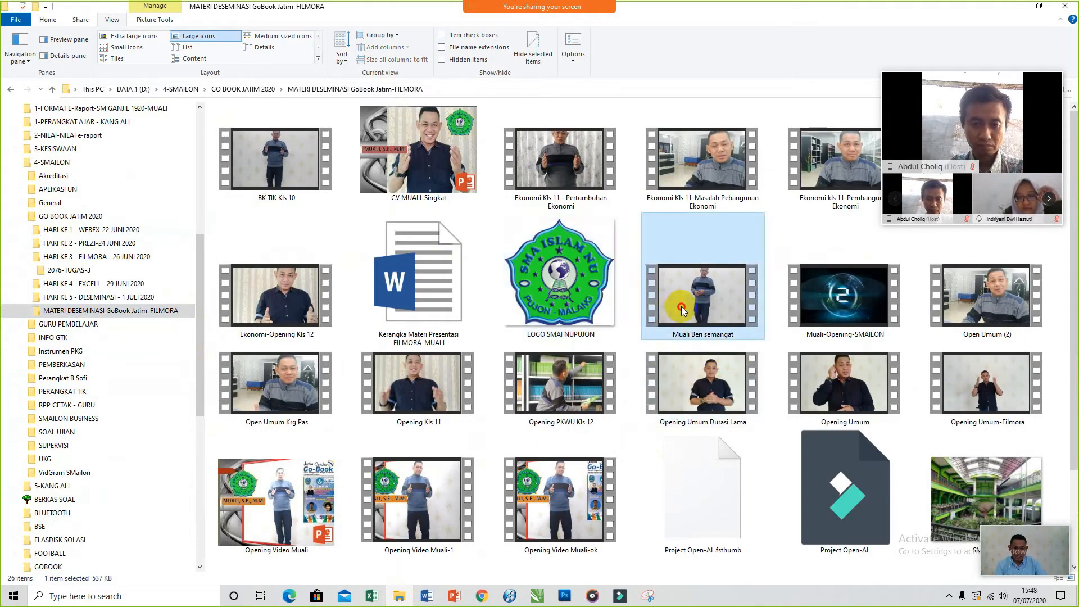
left_click(575, 295)
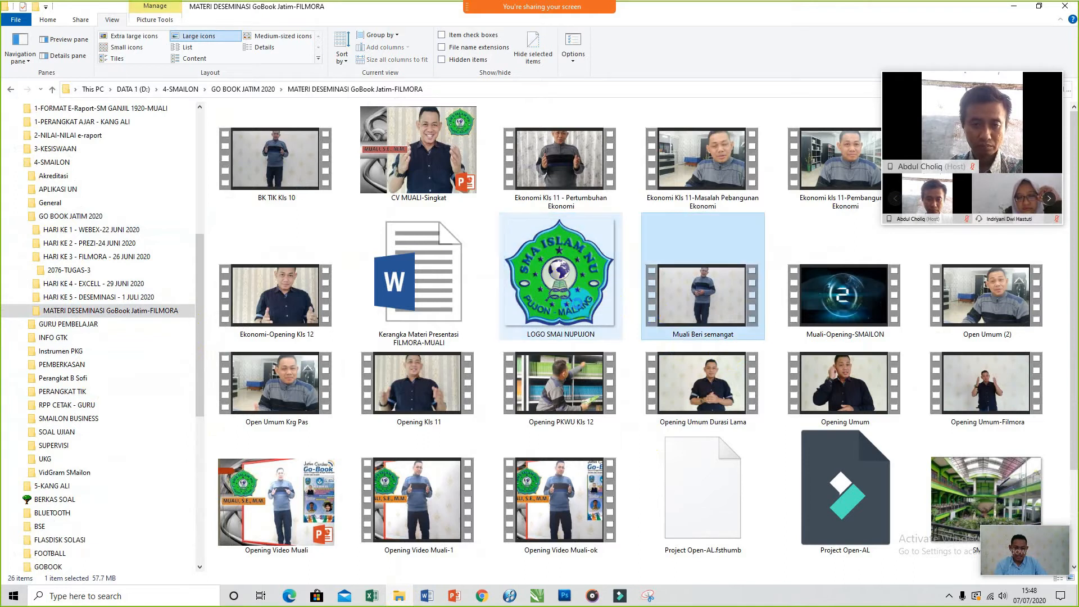
left_click(690, 319, "ctrl")
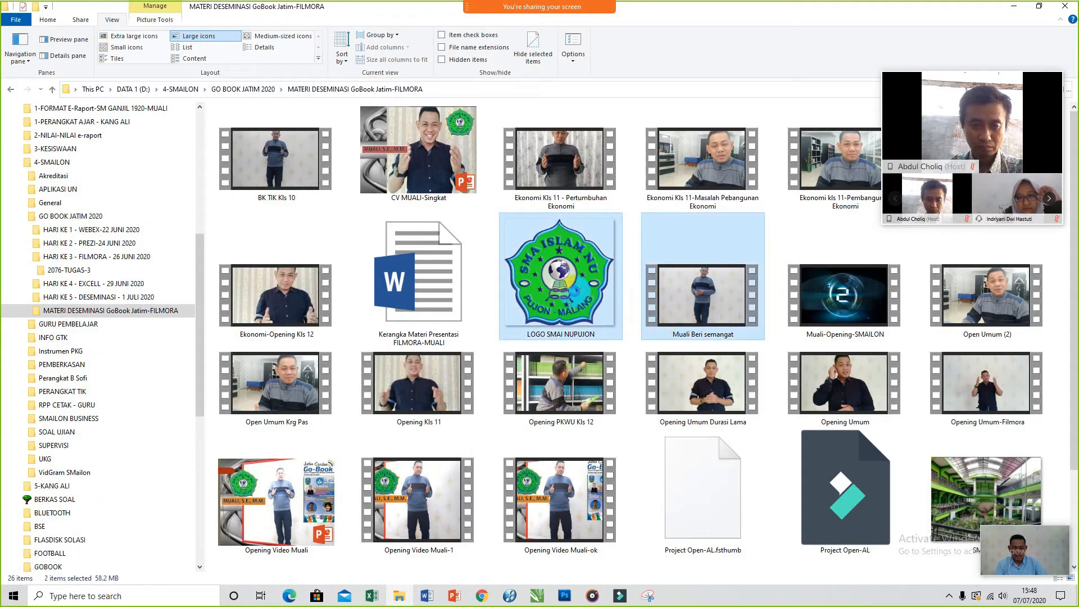
left_click_drag(566, 284, 388, 244)
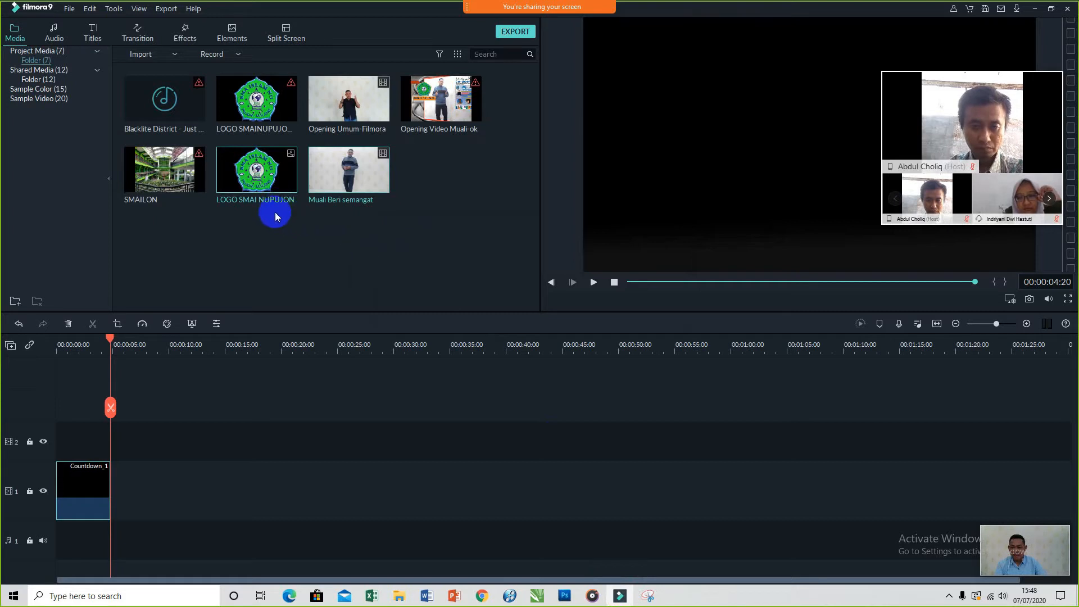
Add the imported logo and the "Beri semangat" video after the countdown on video track 1, and play the timeline from its start.
left_click(257, 174)
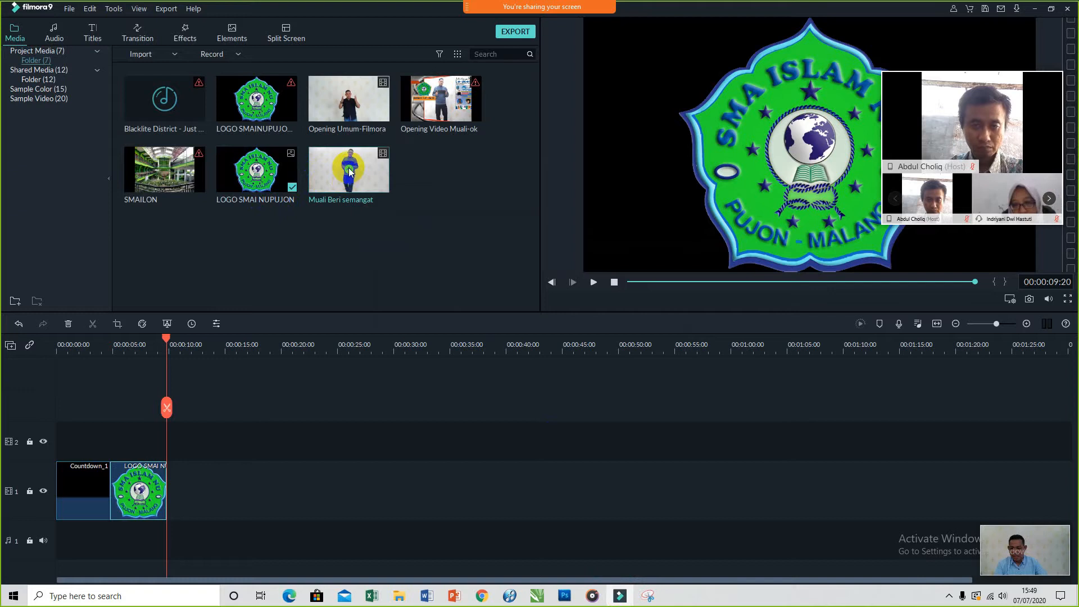
left_click(339, 181)
left_click_drag(775, 337, 50, 430)
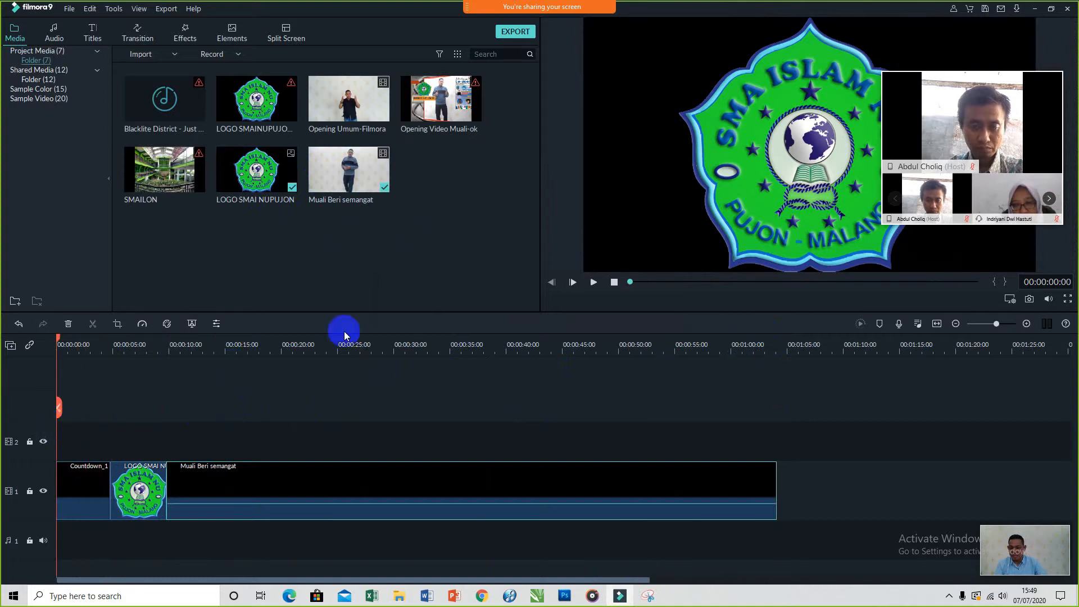
left_click(596, 284)
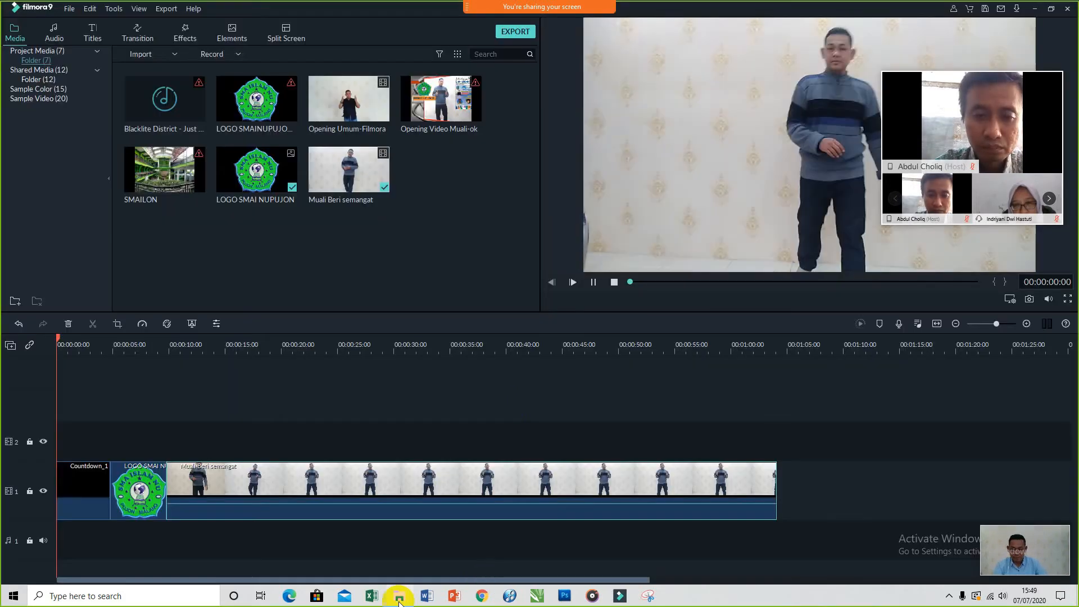
Relaunch Filmora9, continue despite the graphics driver warning, and minimize the File Explorer window.
left_click(399, 596)
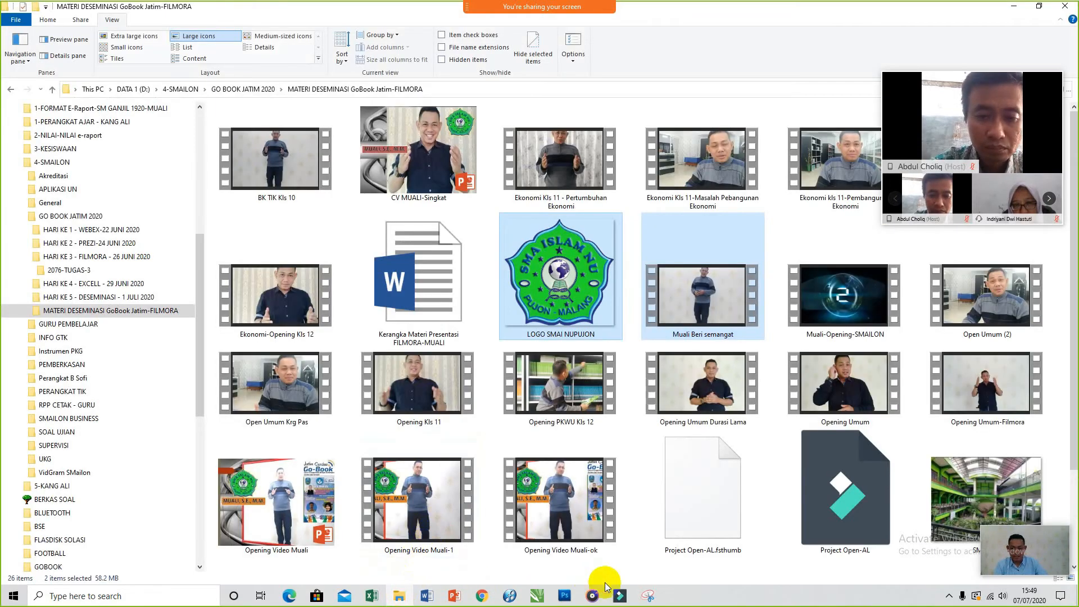
left_click(622, 597)
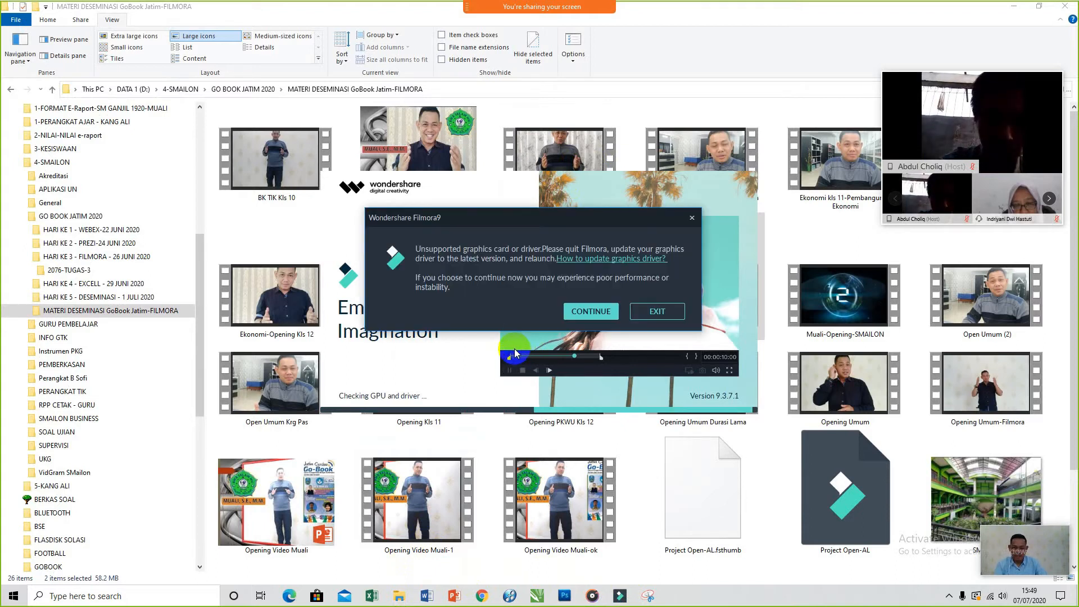
left_click(594, 316)
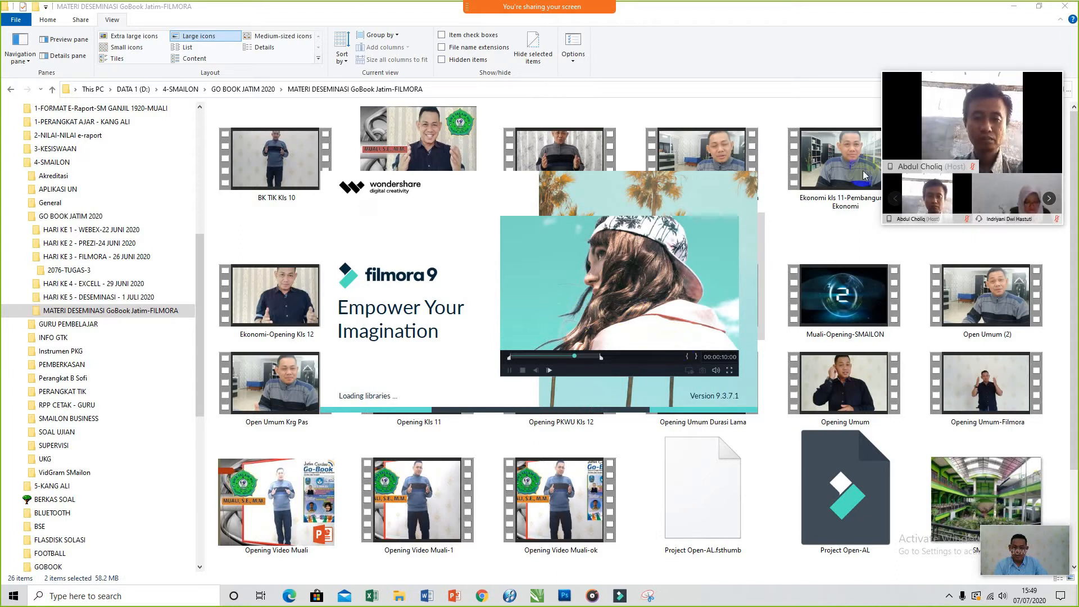
left_click(1013, 8)
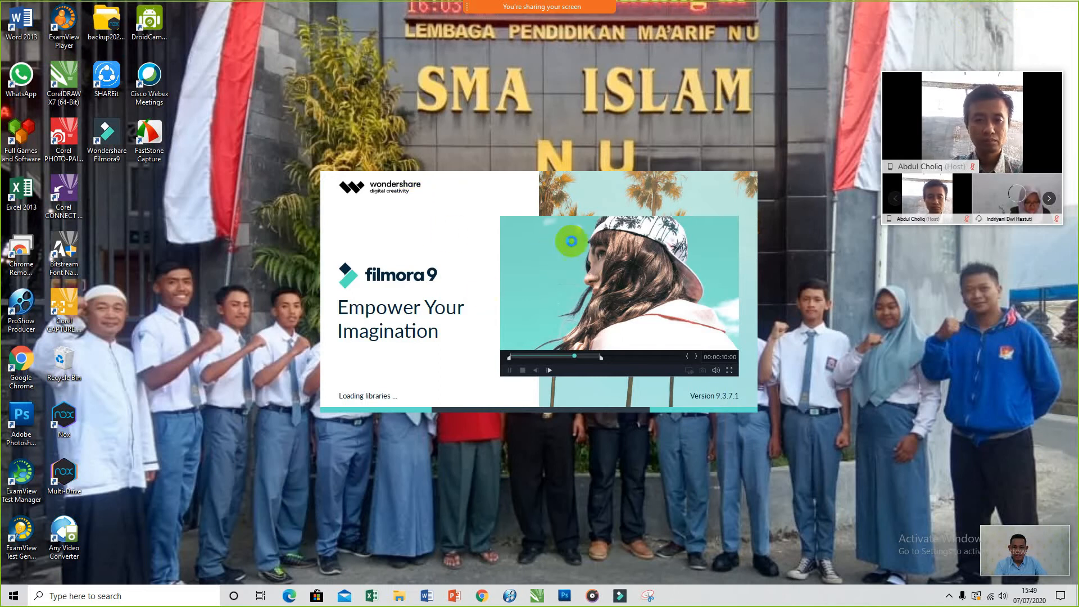
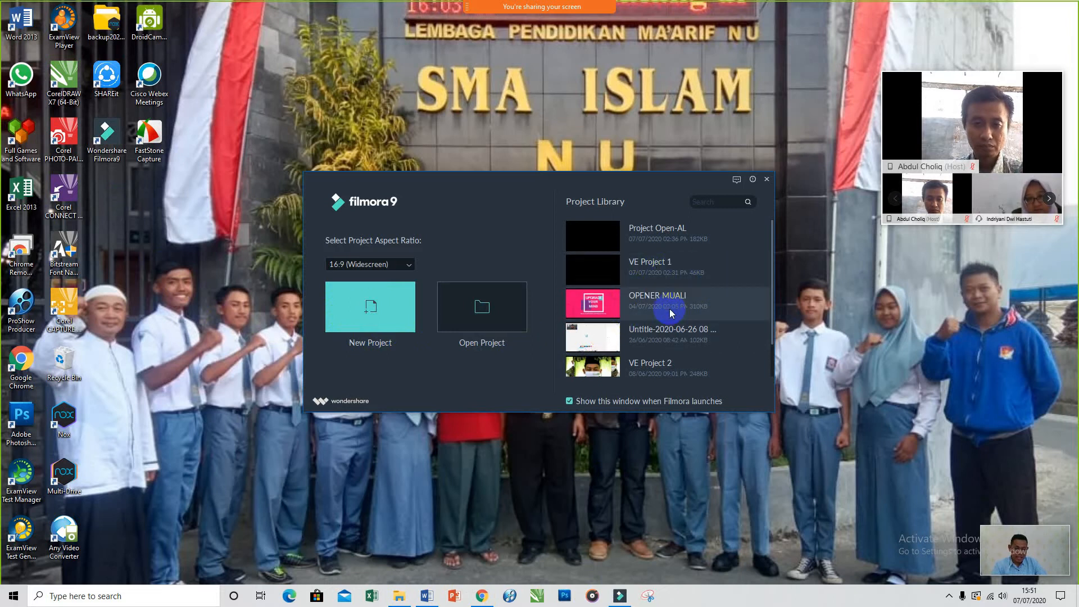
Open the third project in the project library, the OPENER one, and play the first seconds of its timeline.
mouse_move(669, 308)
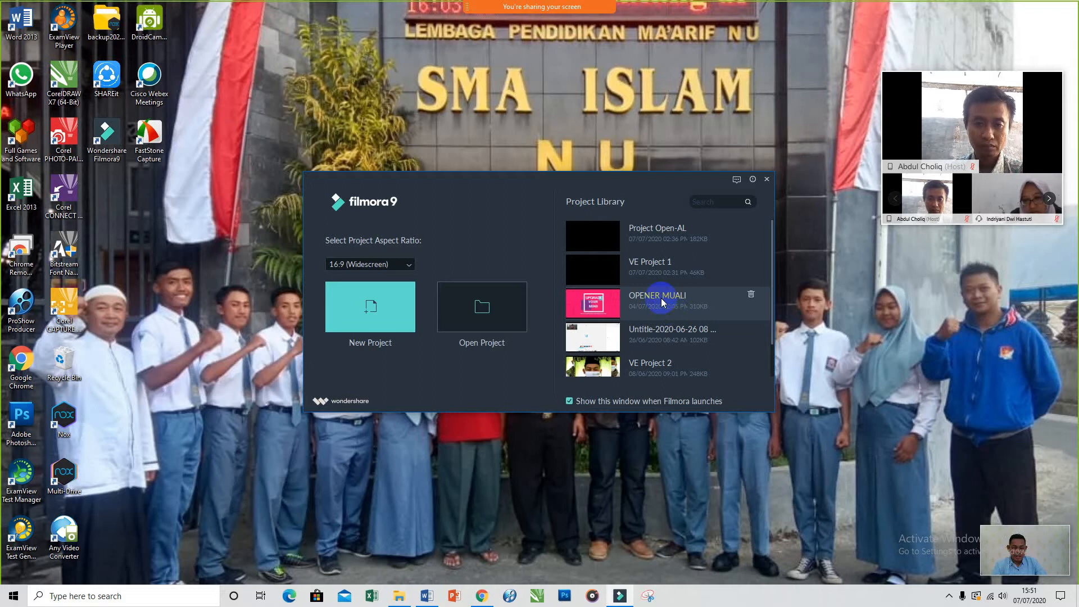
double_click(662, 302)
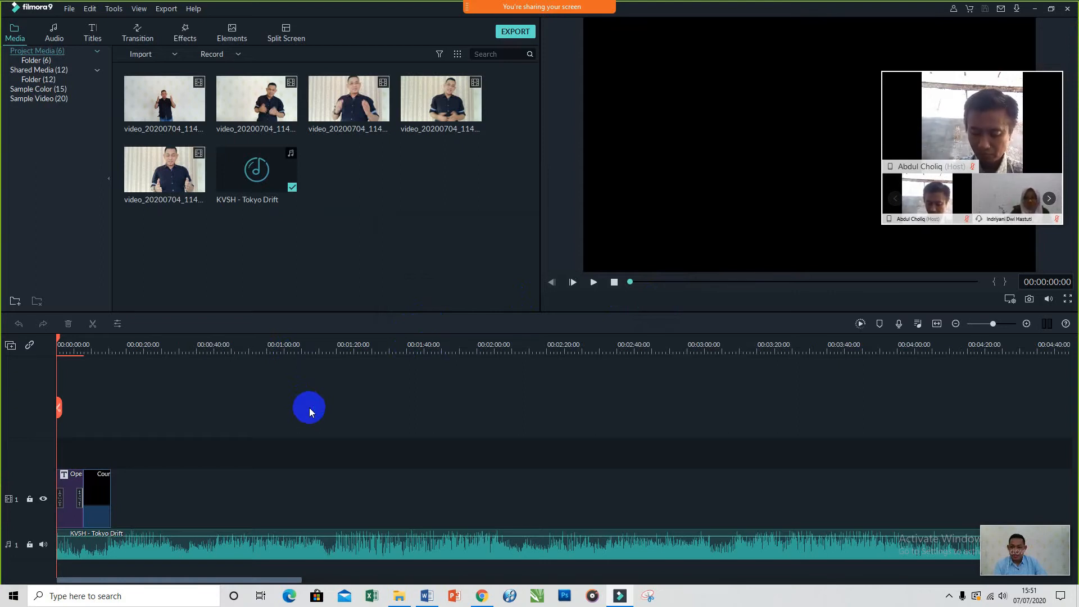
left_click(593, 283)
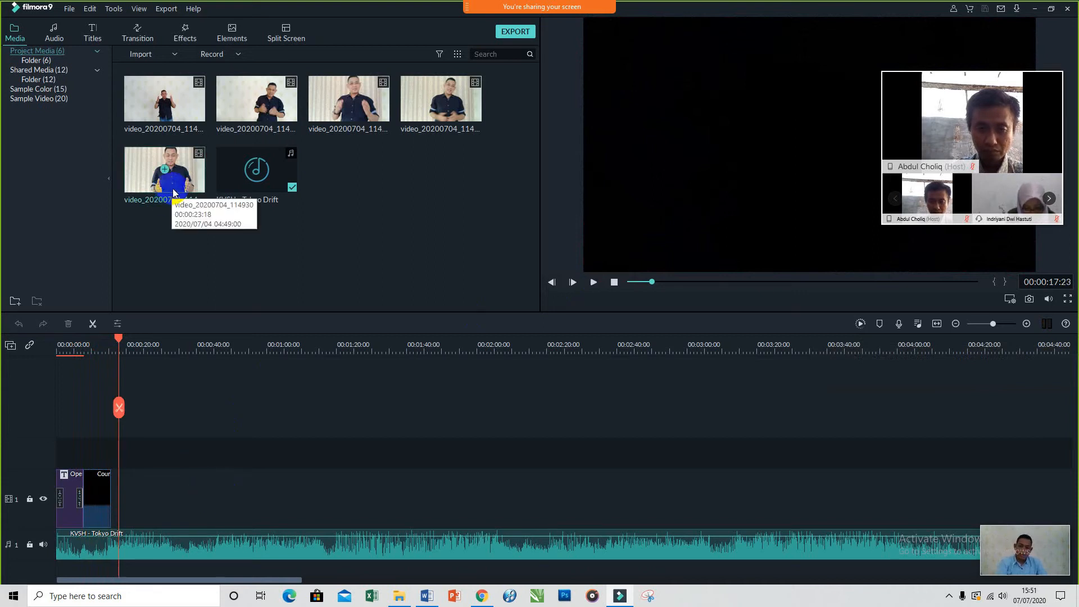
left_click(307, 237)
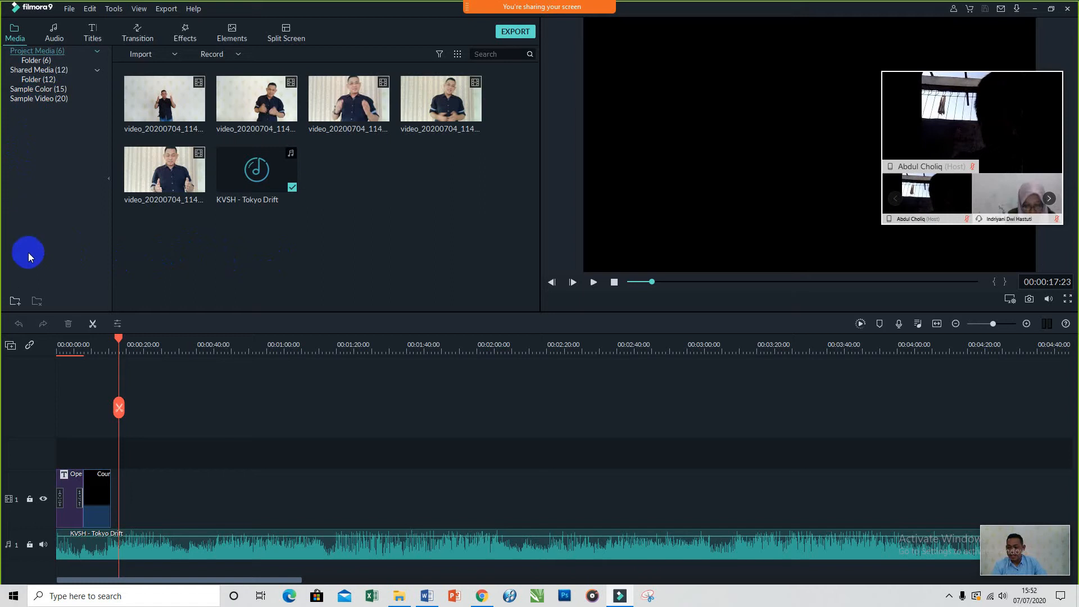
Create a new empty project in place of the opened one.
left_click(70, 10)
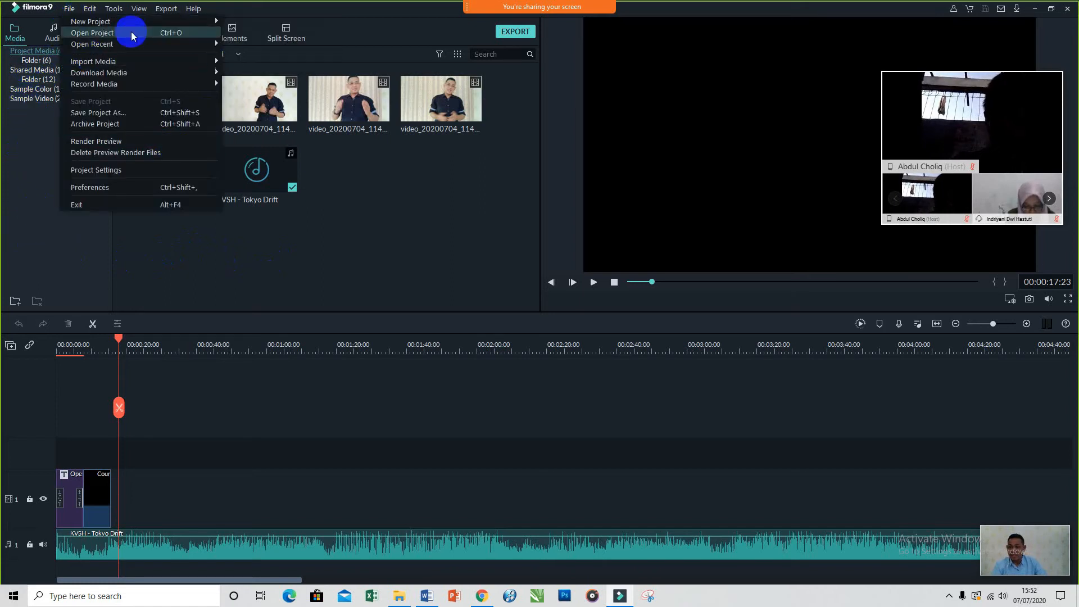
mouse_move(98, 26)
left_click(254, 23)
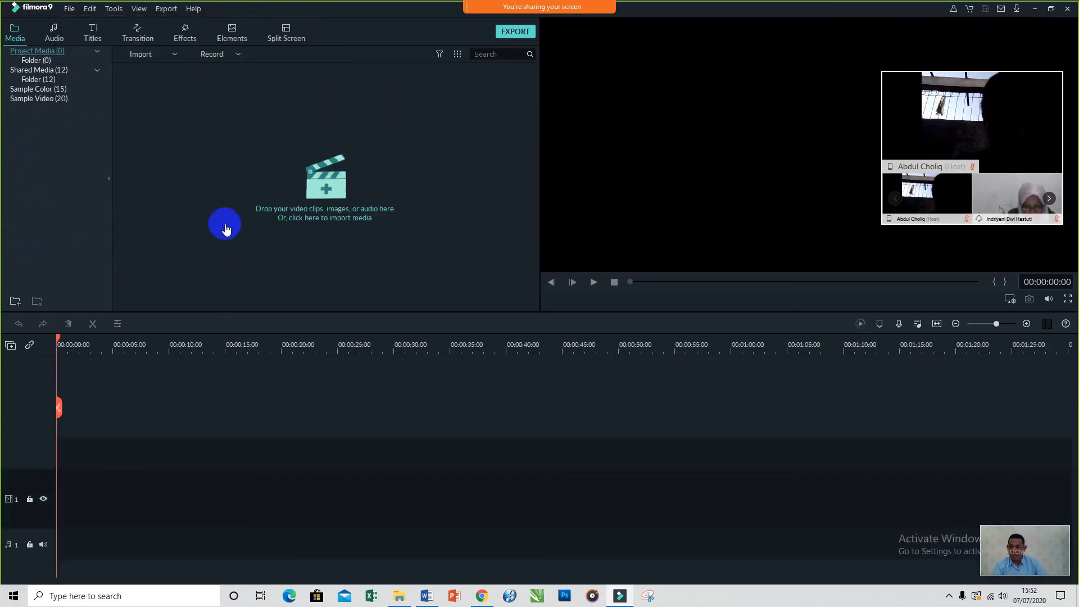
Add the Countdown 9 sample video to the start of video track 1, keeping the 1920 x 1080 25fps project settings.
left_click(56, 100)
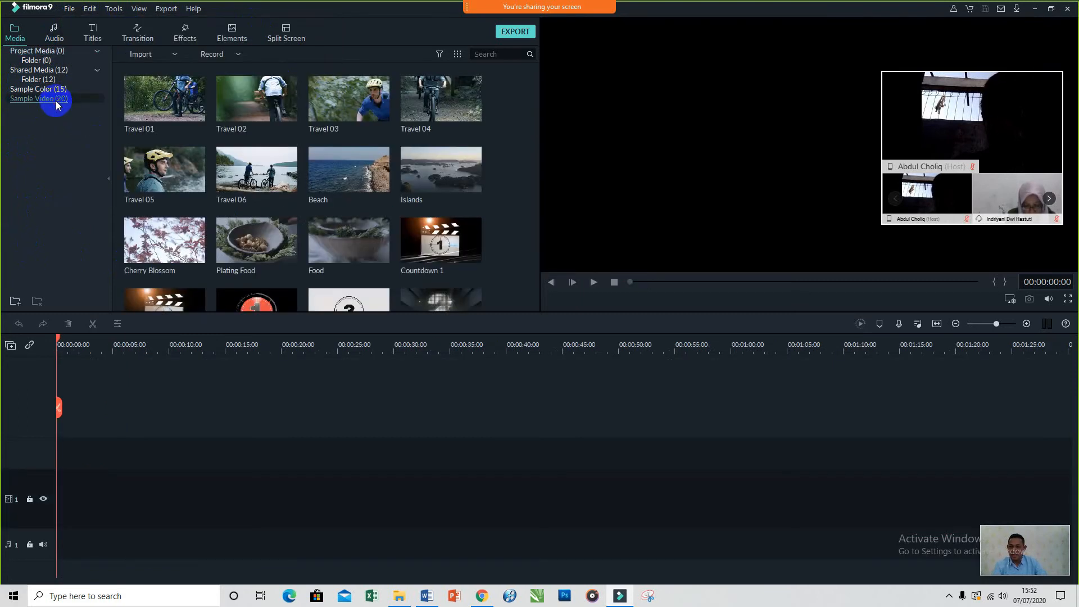
scroll(467, 225, "down", 3)
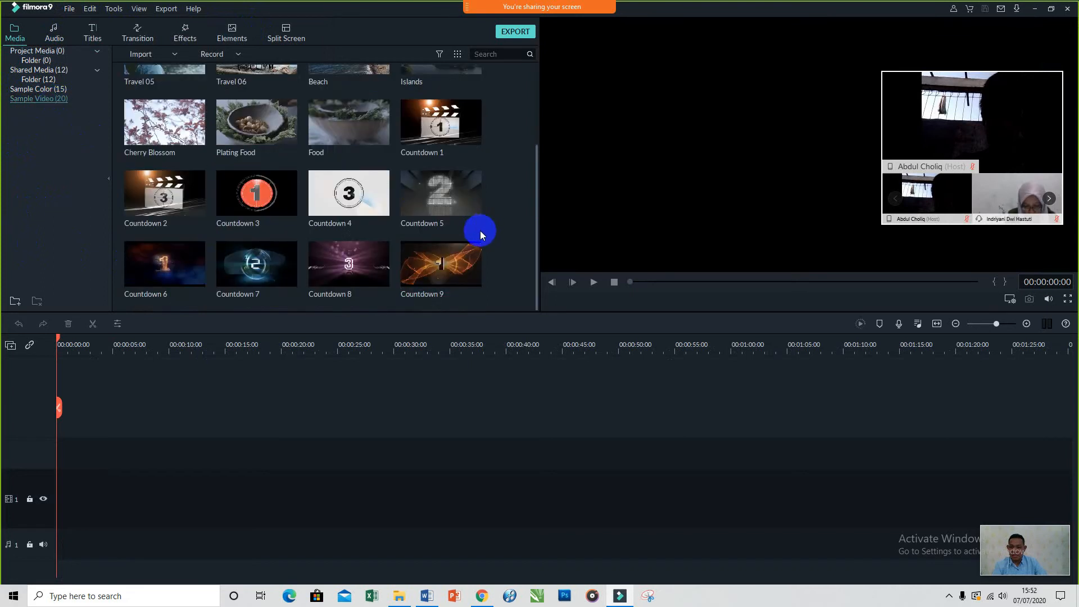
left_click(440, 265)
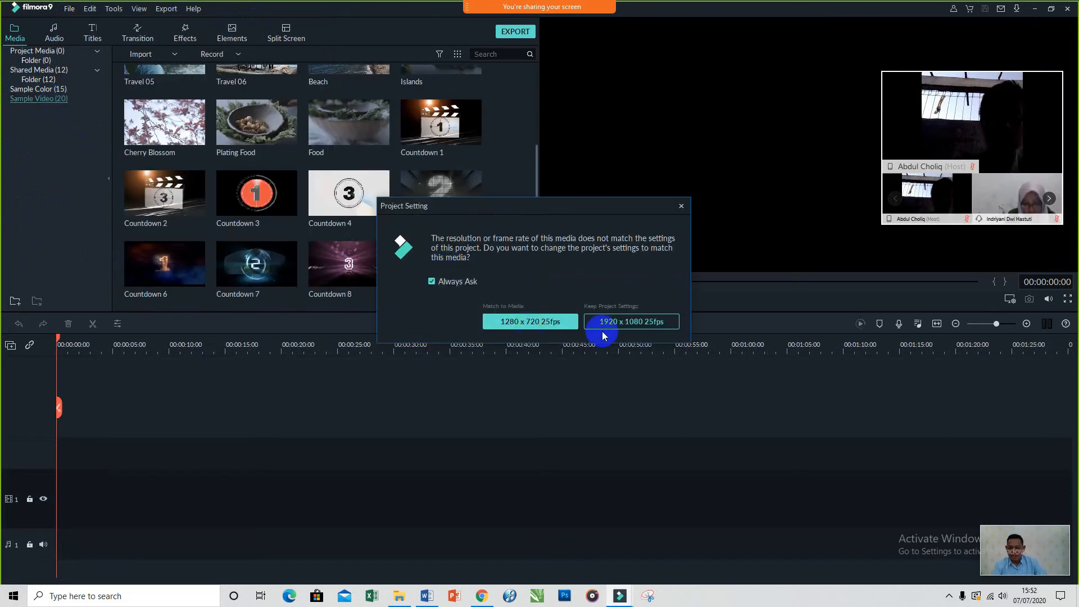
left_click(622, 319)
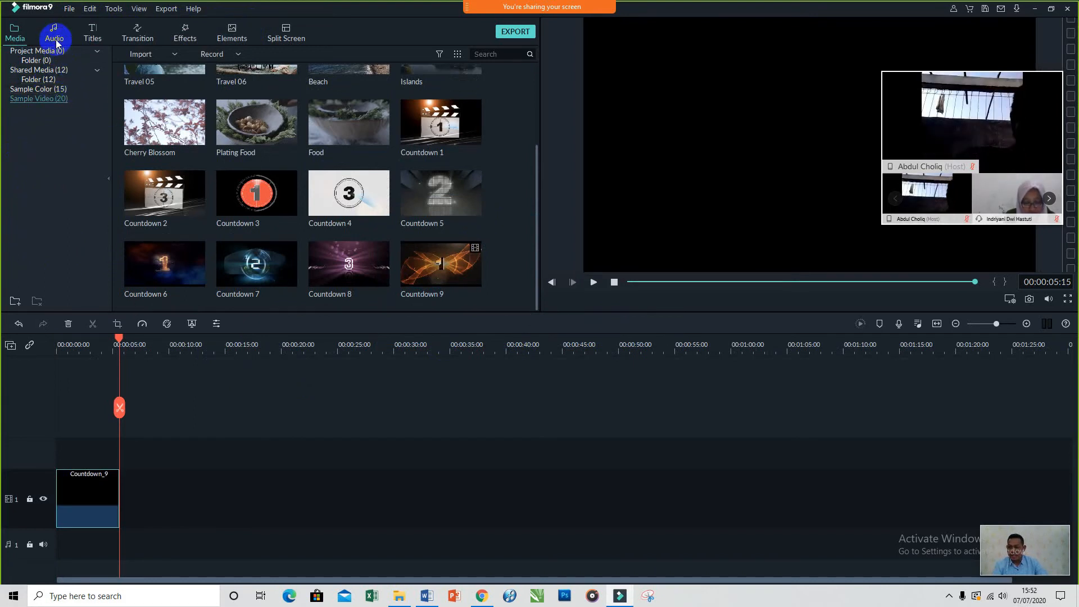
Look through the title library, the Young & Bright audio category and the transition library.
left_click(93, 34)
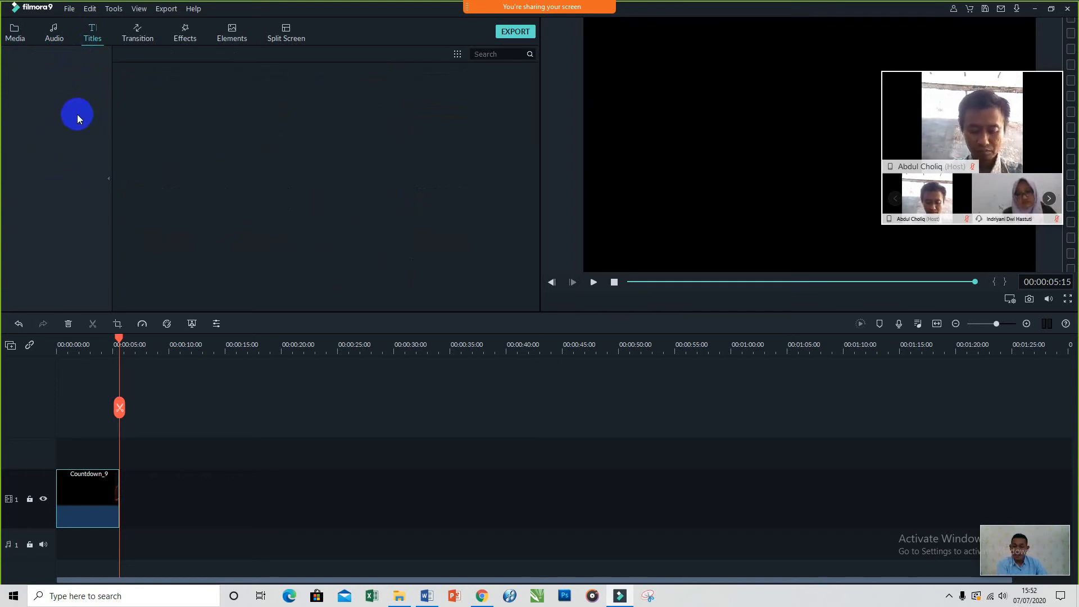
left_click(55, 35)
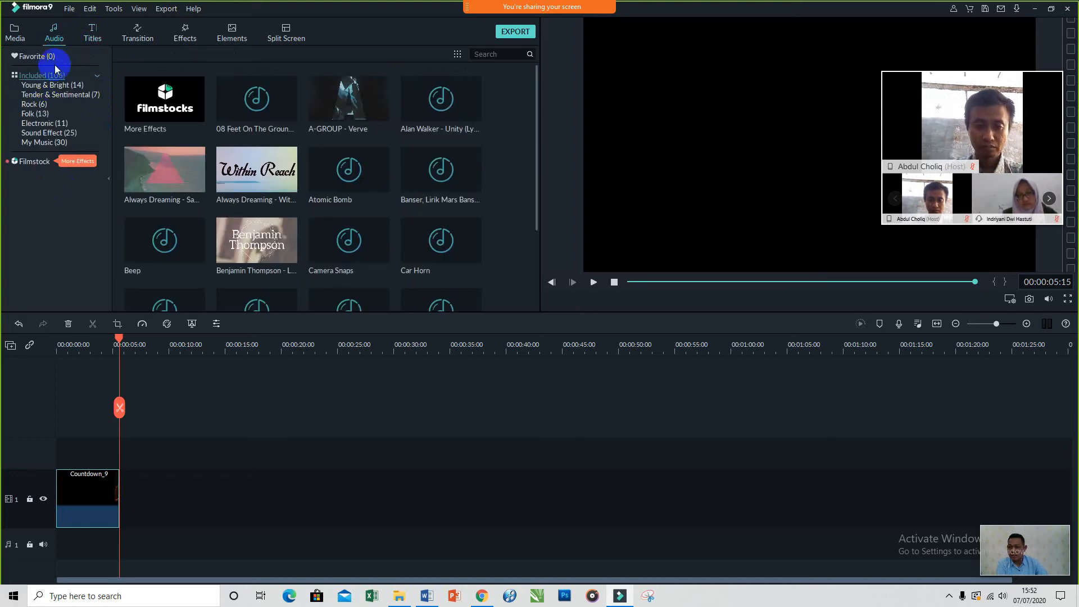
left_click(48, 85)
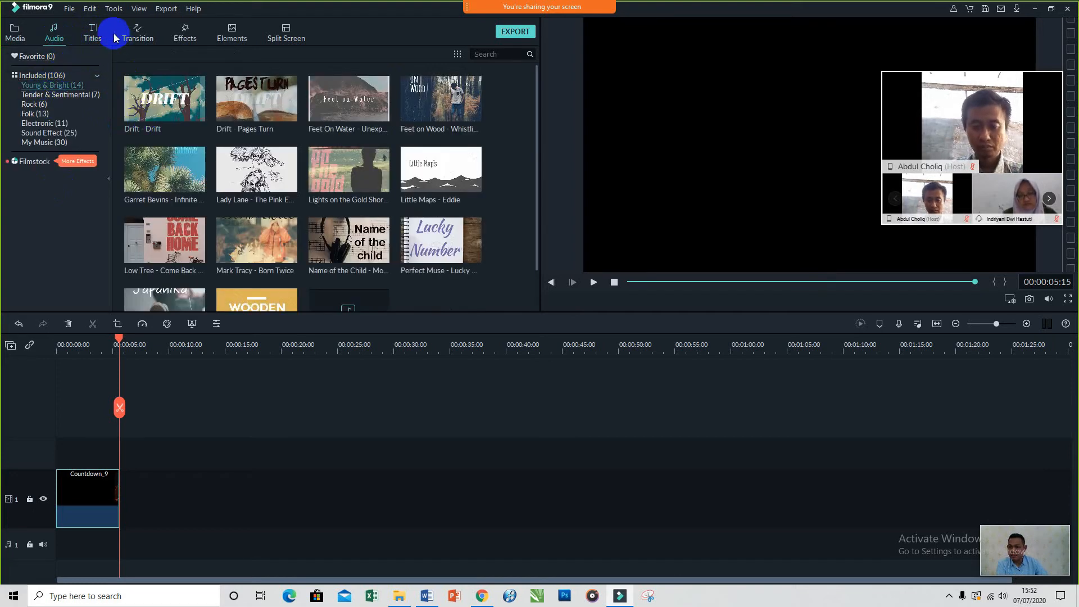
left_click(92, 37)
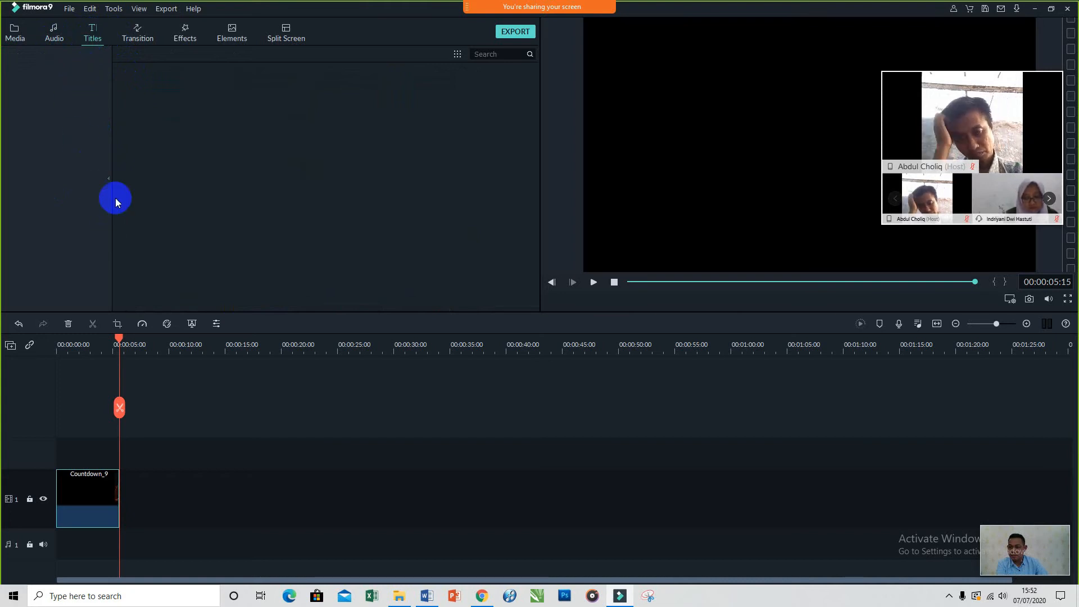
left_click(109, 180)
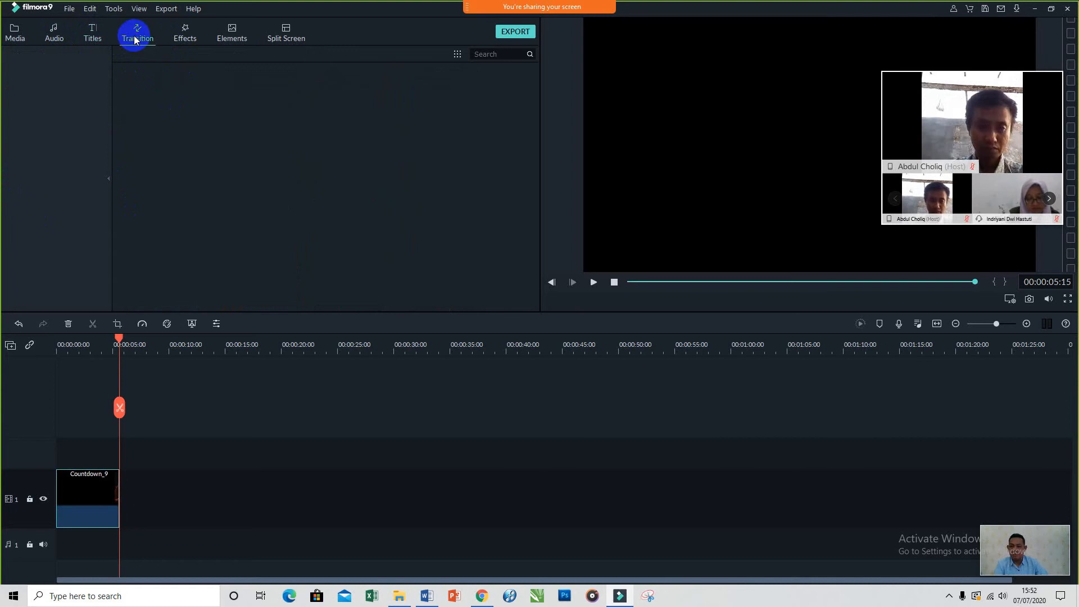
Import the Ekonomi-Opening Kls 12 video from the MATERI DESEMINASI GoBook Jatim-FILMORA folder in File Explorer and place it after Countdown_9 on video track 1.
left_click(21, 38)
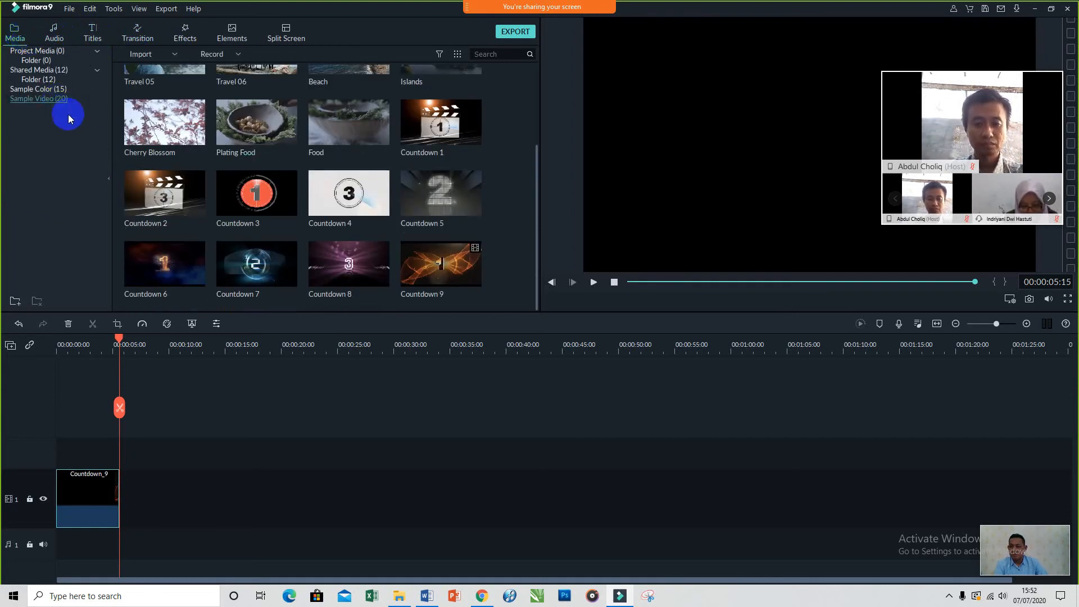
left_click(399, 595)
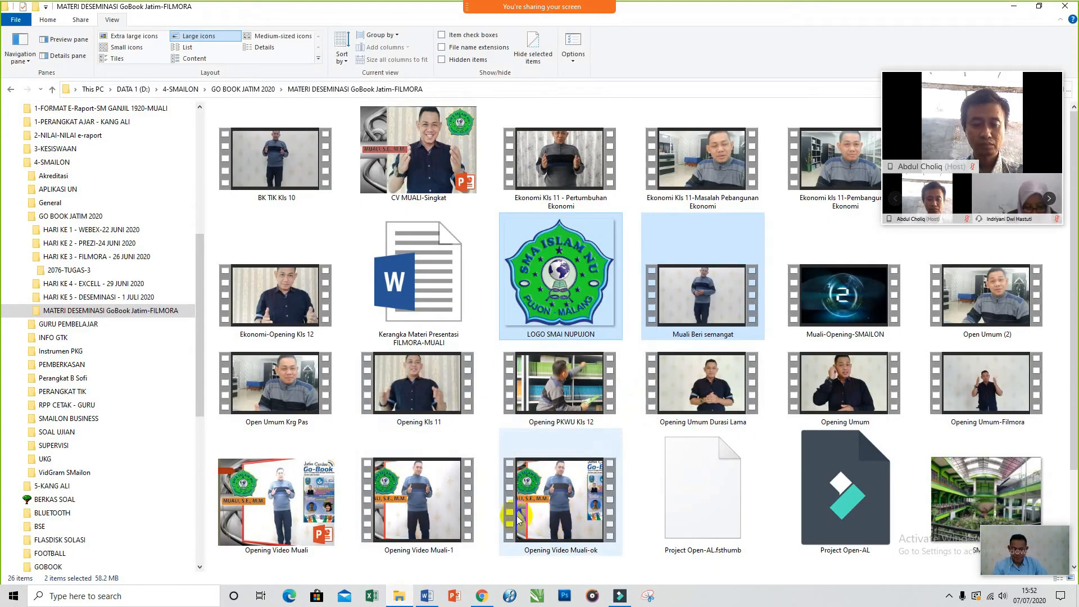
left_click(562, 387)
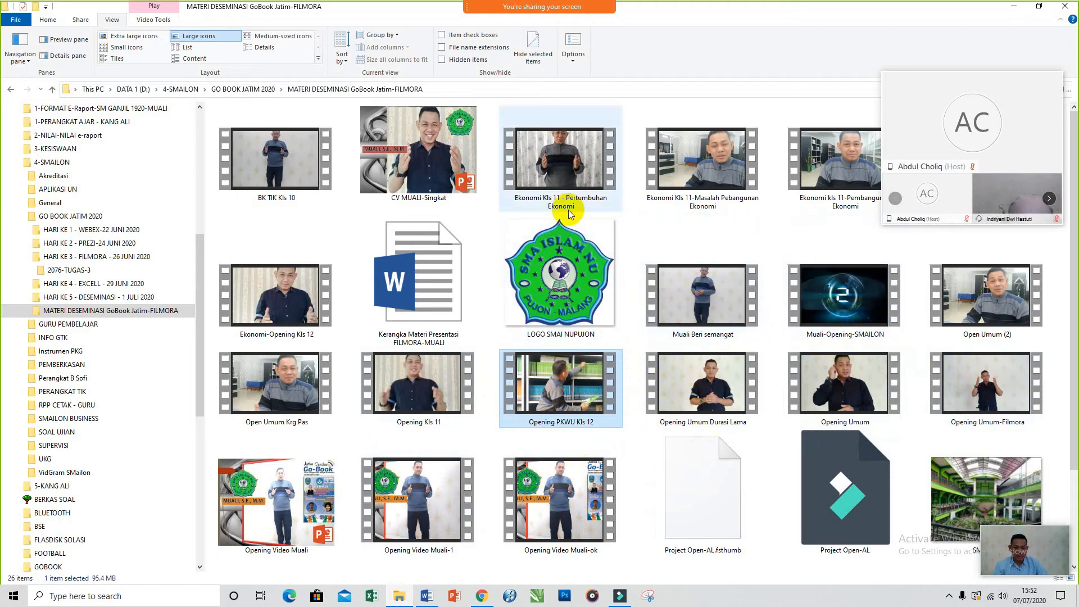
left_click(500, 186)
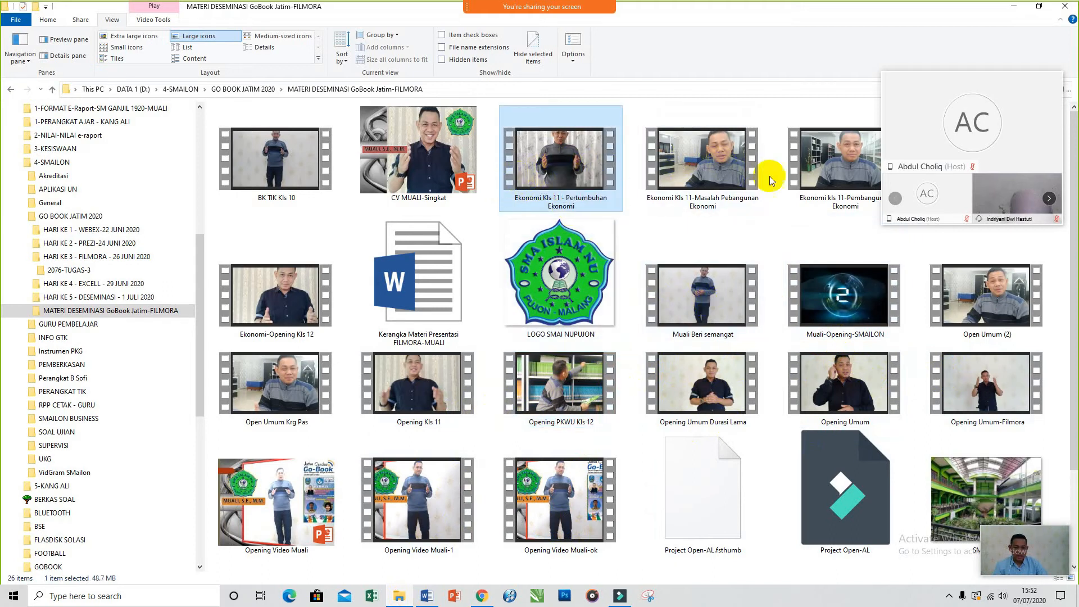
left_click_drag(267, 295, 514, 292)
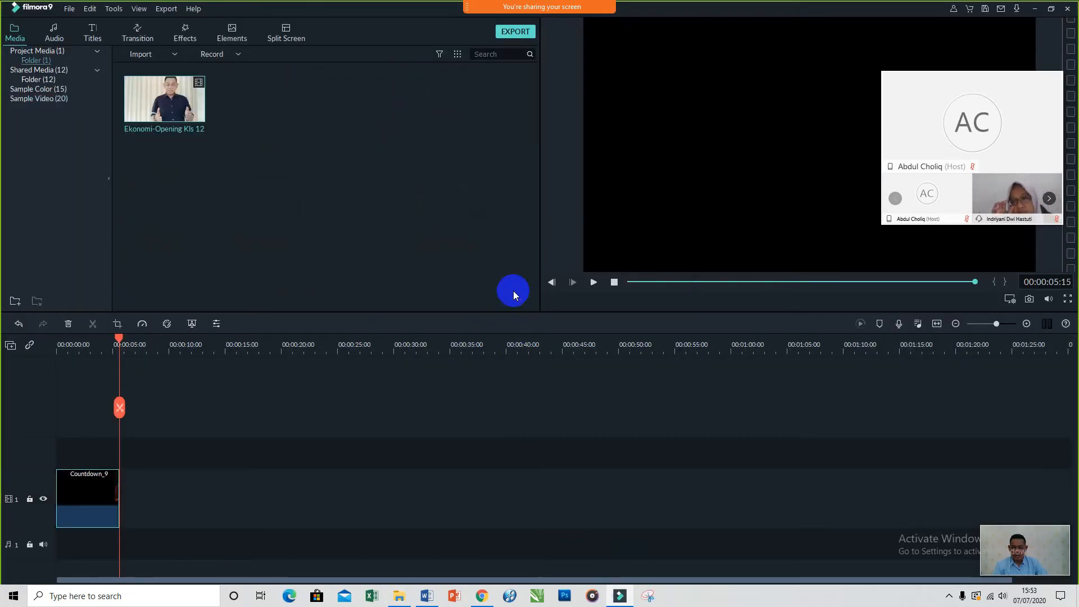
left_click(164, 101)
Import the LOGO SMAI NUPUJON image from File Explorer, insert it between Countdown_9 and Ekonomi-Opening Kls 12, and return the playhead to the start.
left_click(399, 595)
left_click(560, 296)
left_click_drag(559, 319, 297, 166)
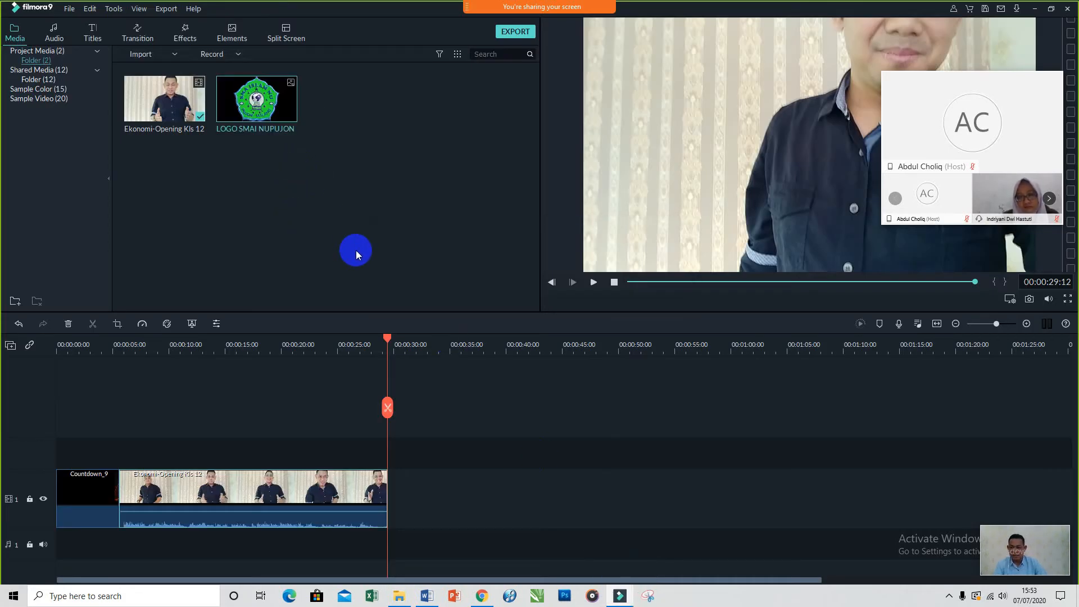
left_click_drag(256, 102, 127, 475)
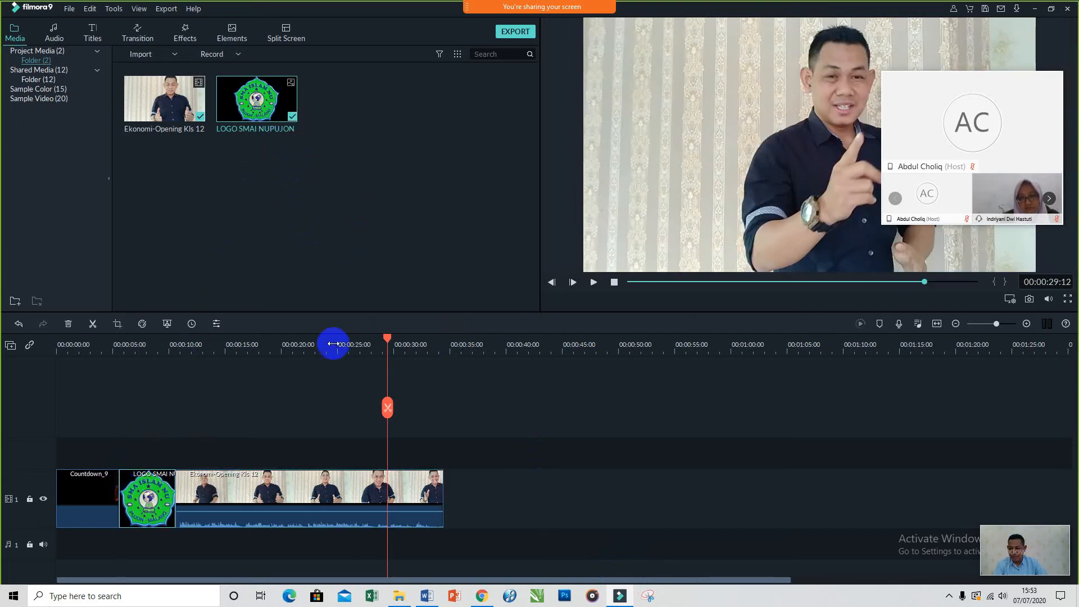
left_click_drag(386, 360, 55, 428)
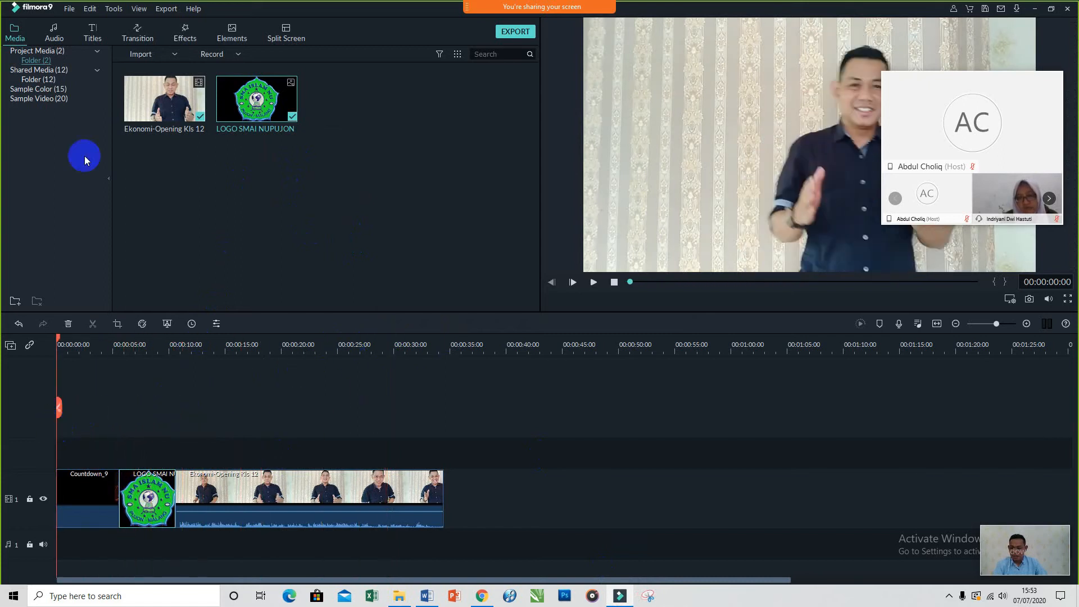
Browse the Rock and Young & Bright audio categories and preview the Drift - Pages Turn and Drift - Drift tracks.
left_click(58, 34)
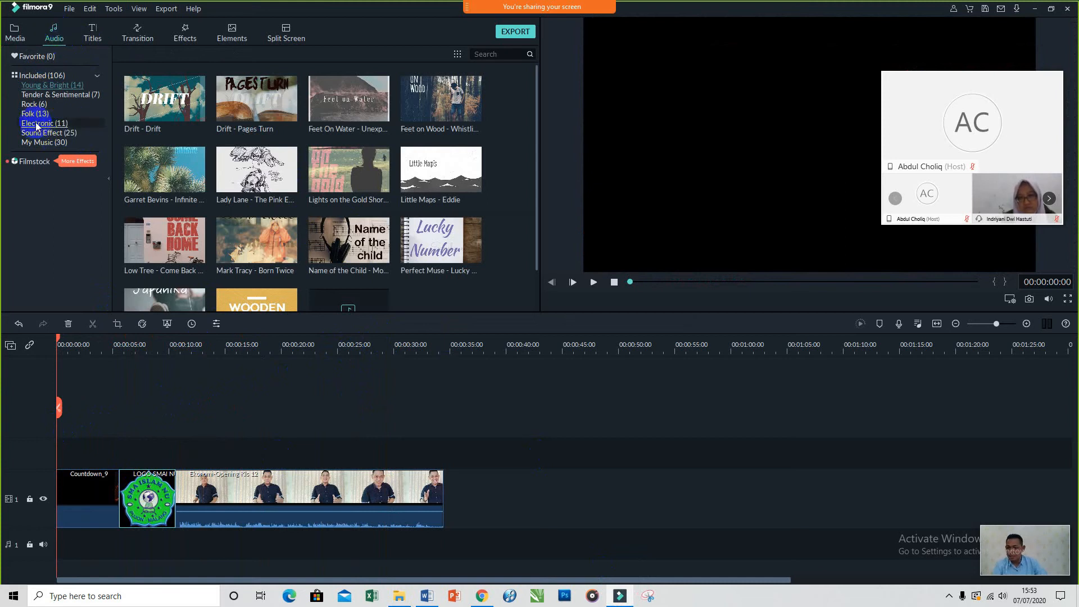
left_click(49, 95)
left_click(48, 103)
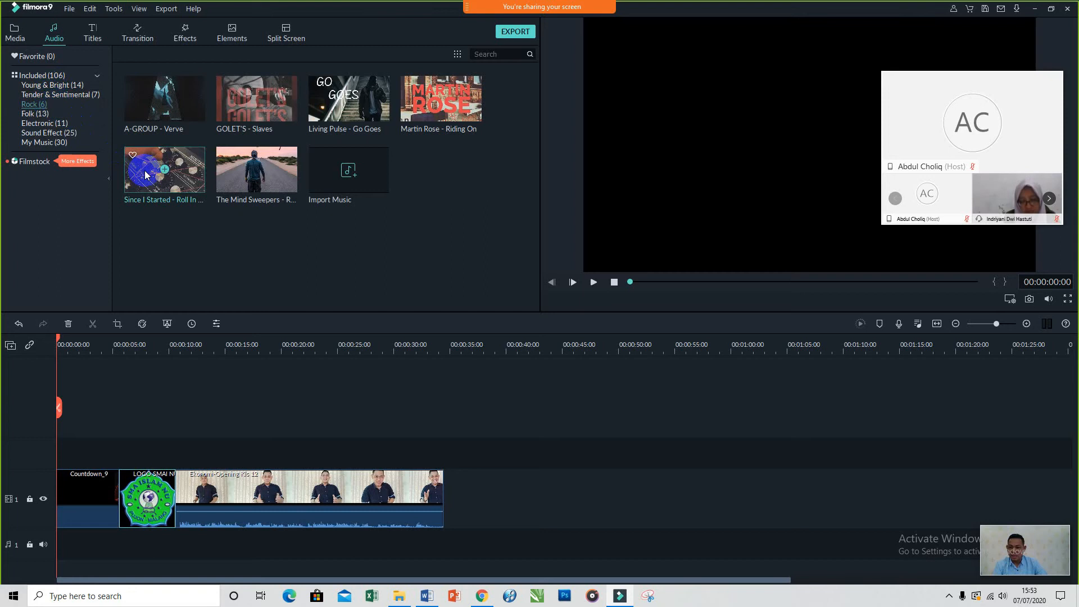
left_click(63, 86)
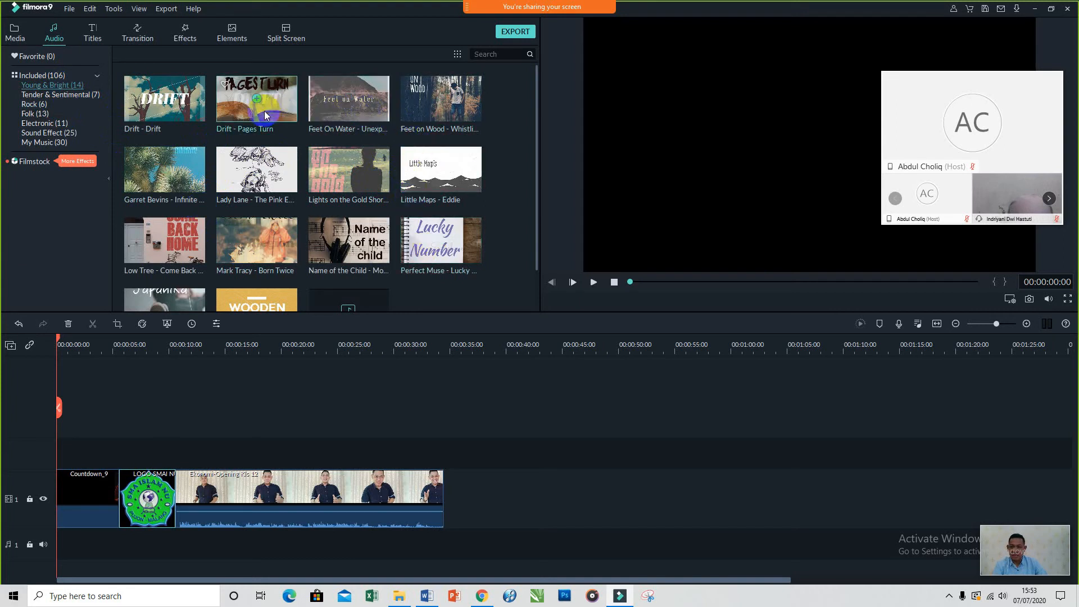
left_click(593, 281)
left_click(594, 286)
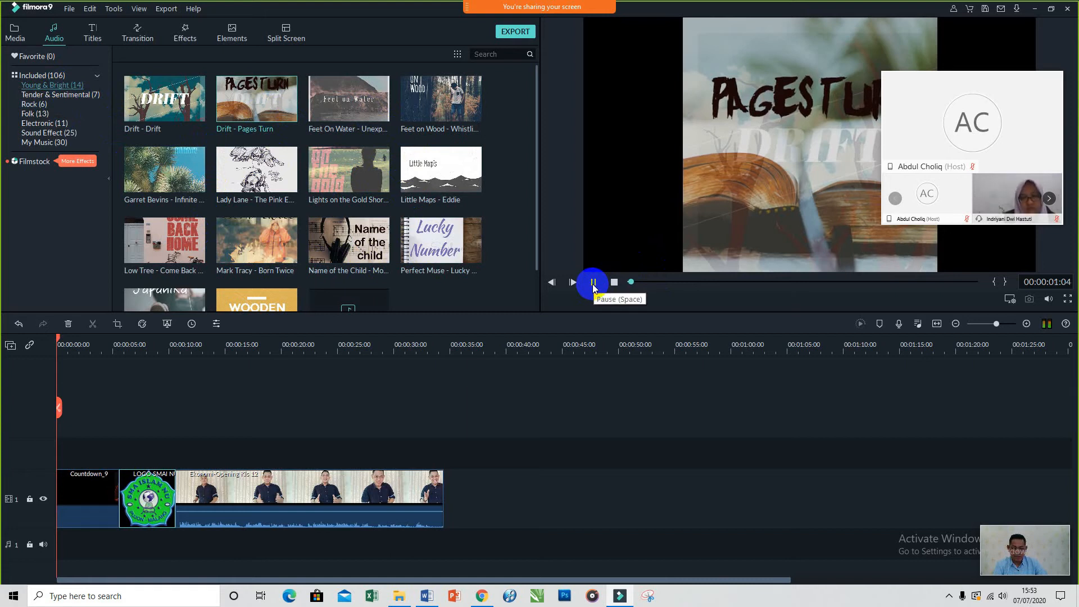
left_click(593, 286)
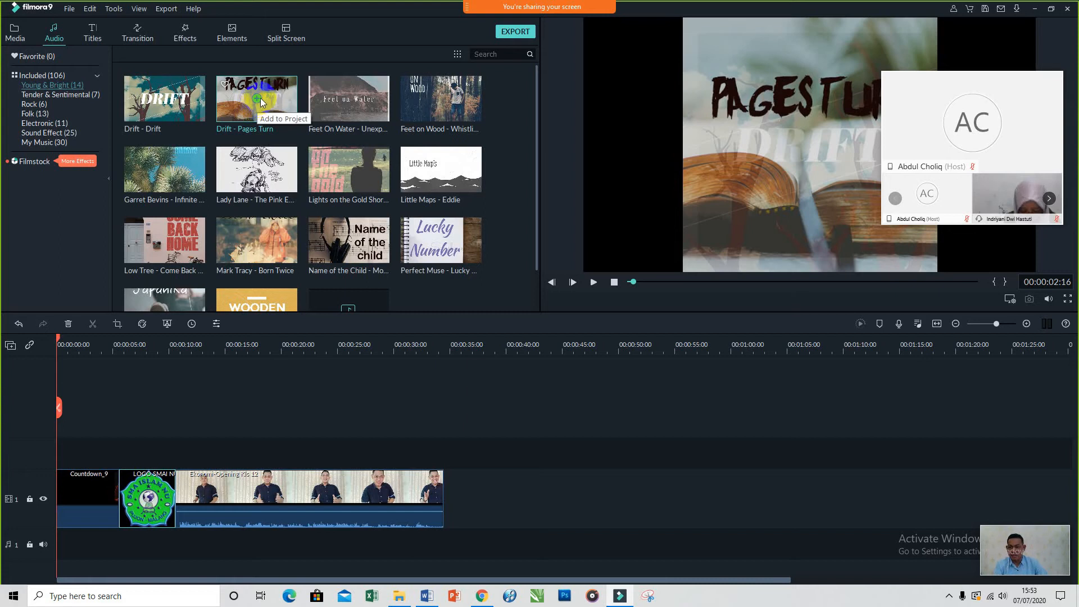
left_click(594, 287)
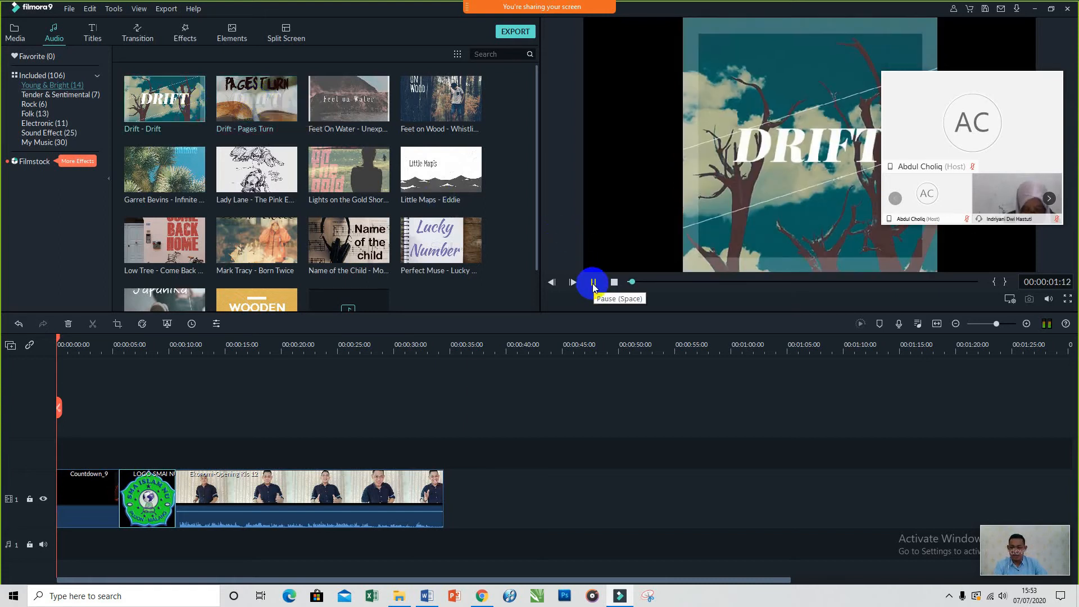
left_click(593, 284)
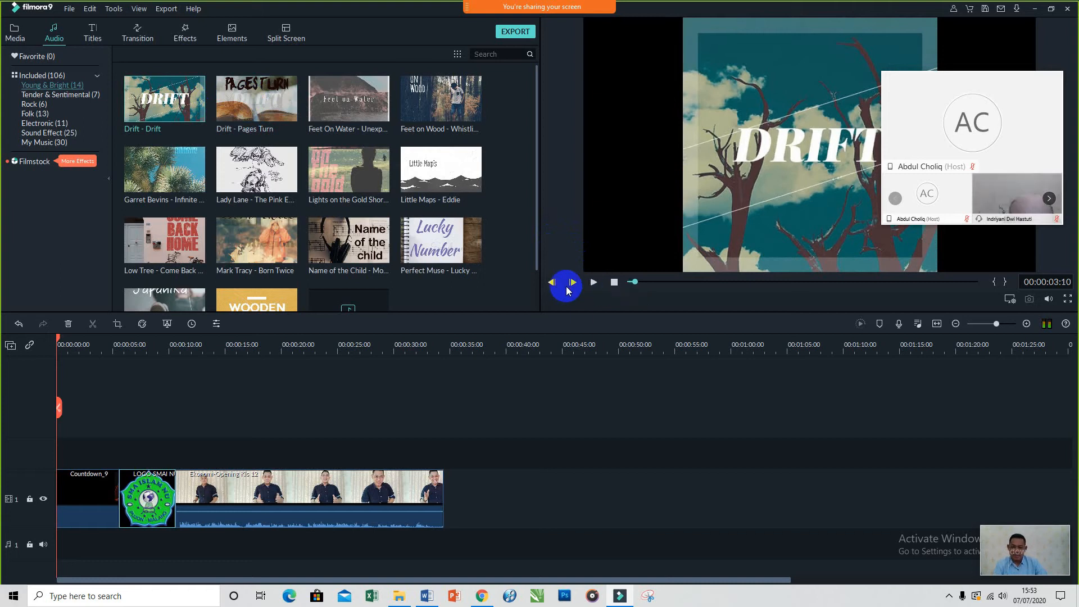
Preview the Japanika and Lights on the Gold Shore tracks in the Young & Bright category.
left_click(195, 297)
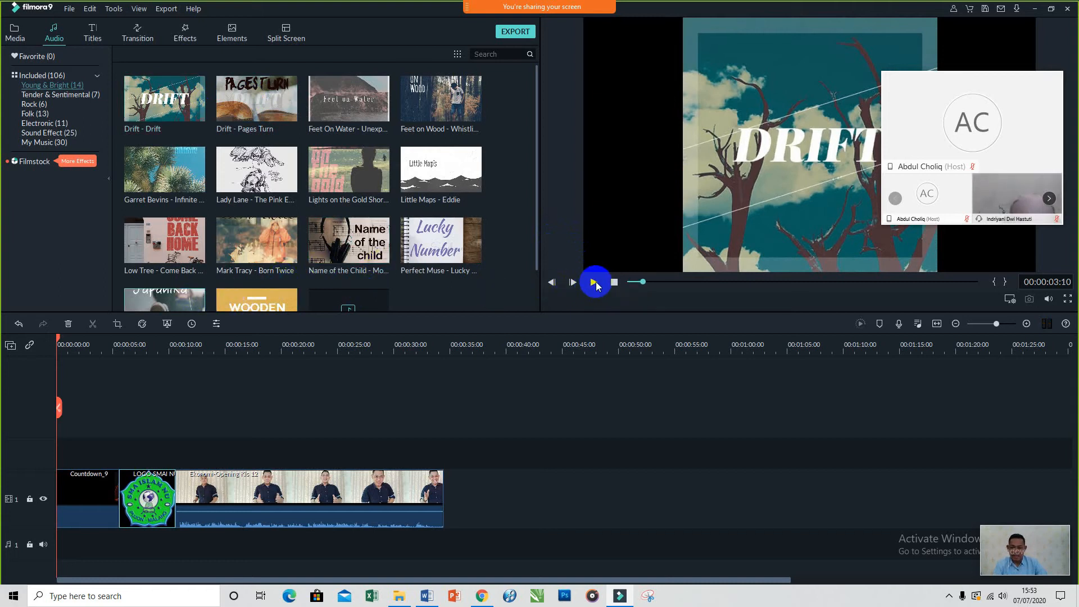
left_click(593, 283)
left_click(595, 285)
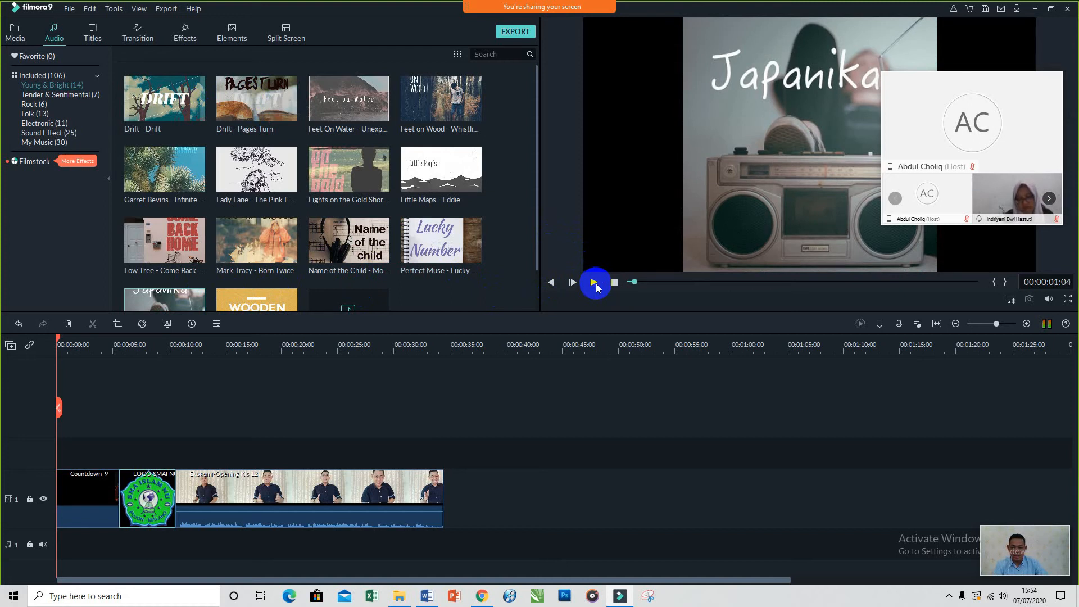
left_click(348, 185)
left_click(609, 296)
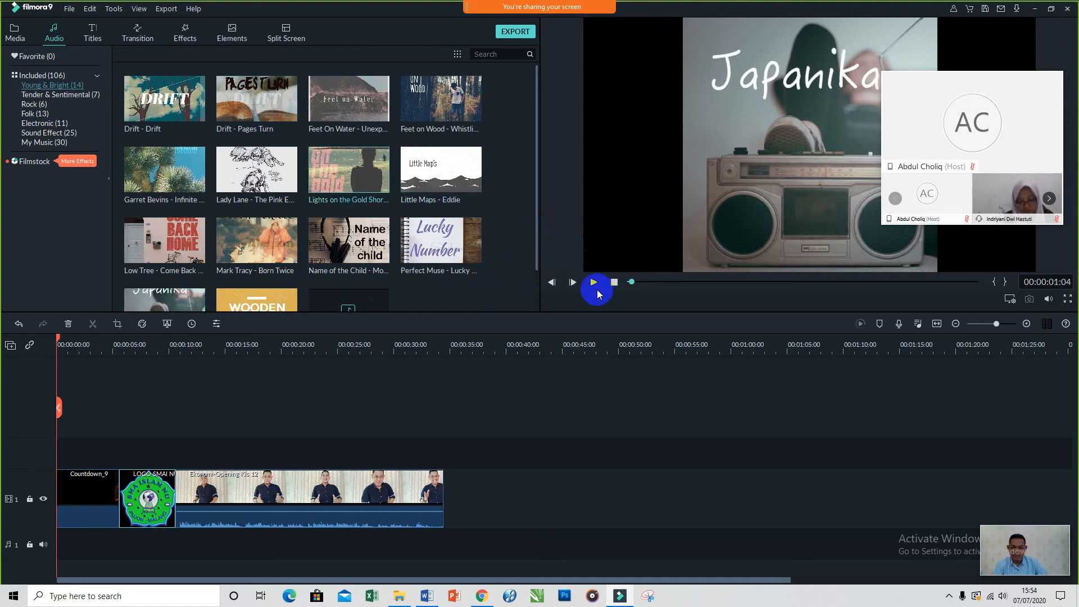
left_click(593, 283)
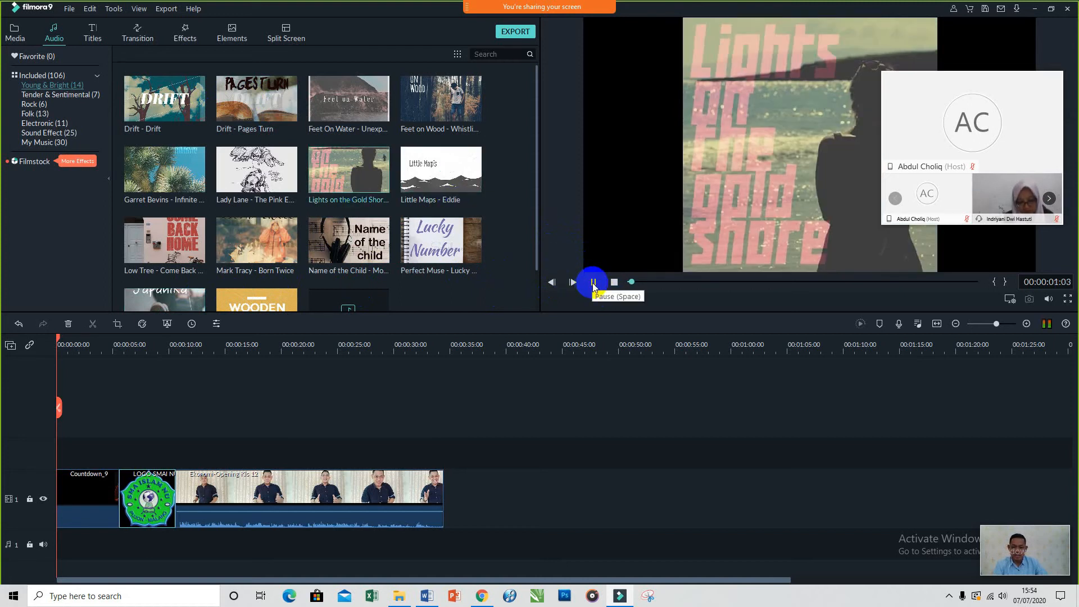
left_click(592, 283)
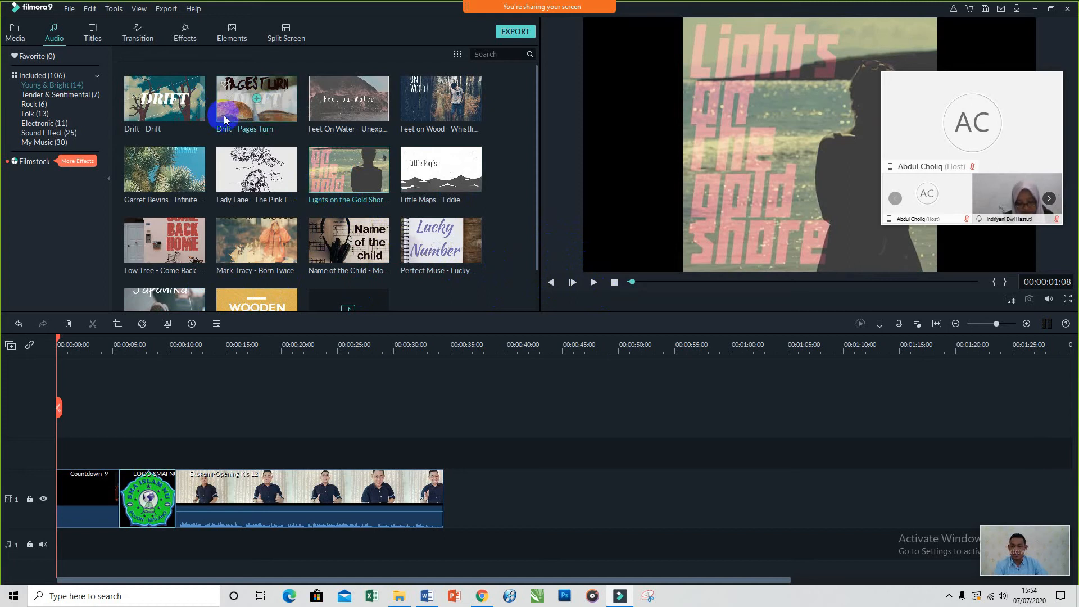
Add Drift - Pages Turn to the start of audio track 1 and play the first seconds of the timeline.
left_click_drag(260, 104, 58, 544)
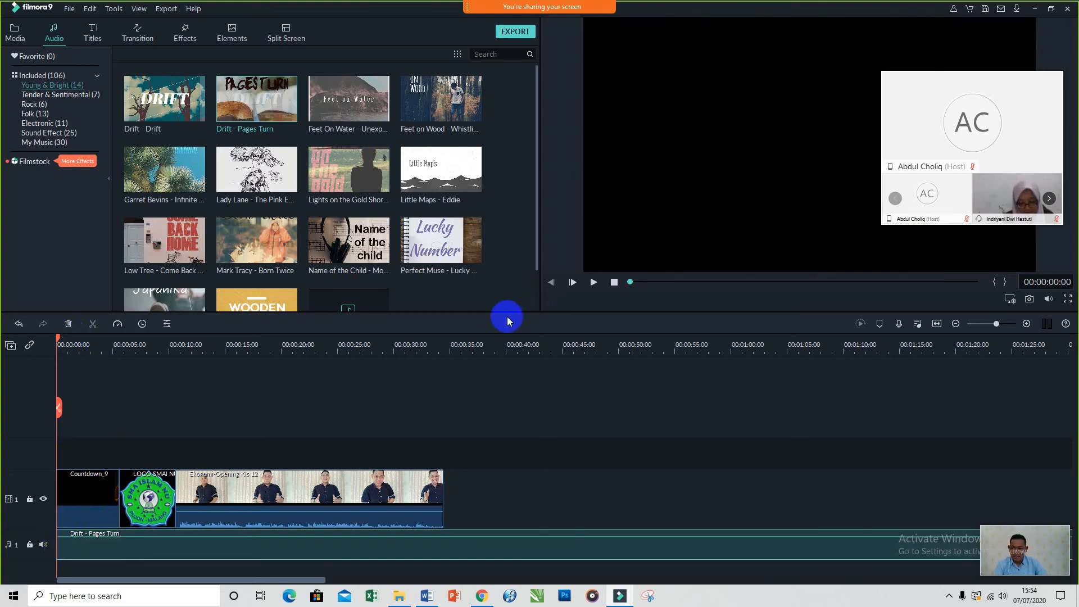
left_click(111, 507)
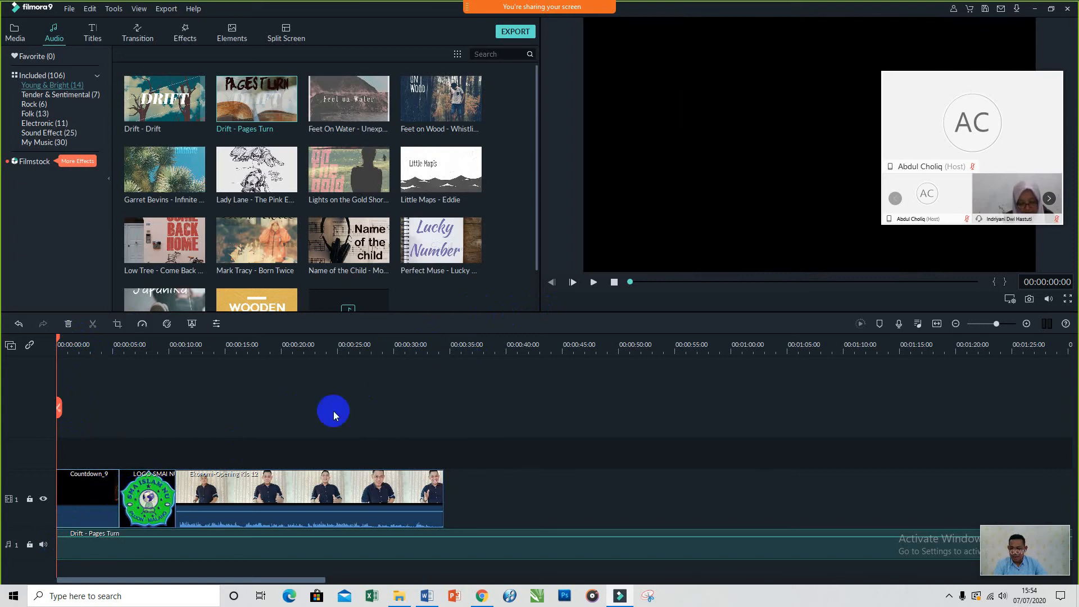
left_click(595, 282)
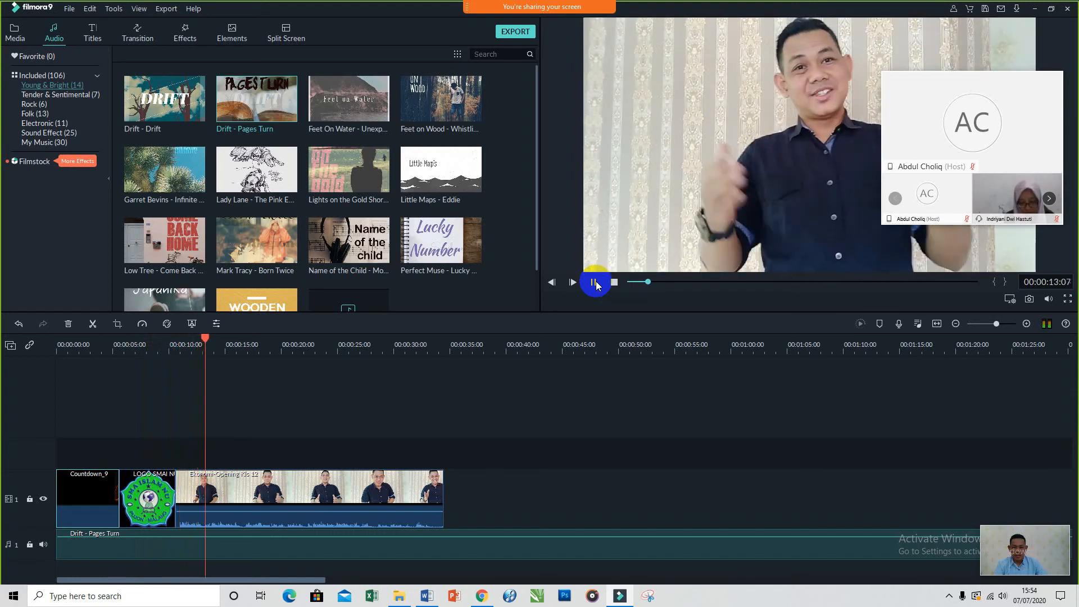
left_click(595, 283)
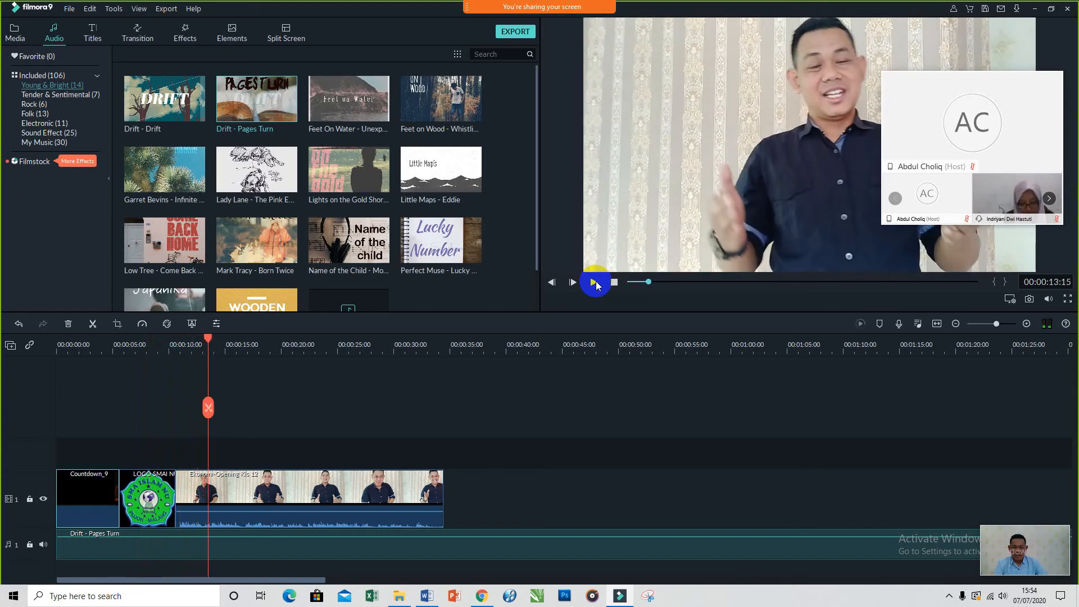
Lower the volume of the Drift - Pages Turn music clip on audio track 1.
left_click(270, 488)
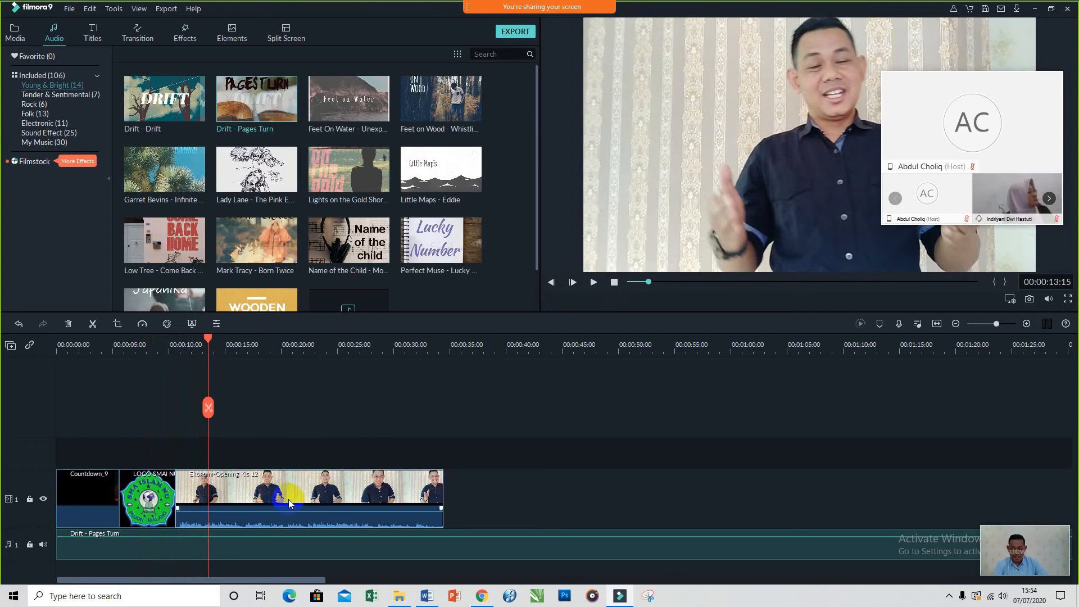
left_click(339, 548)
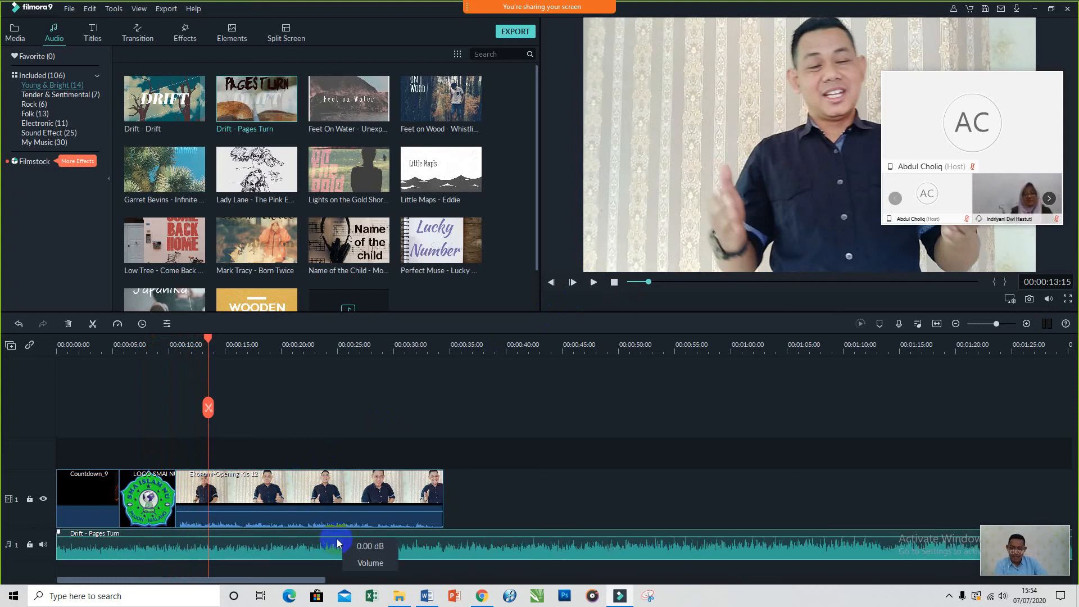
left_click(325, 499)
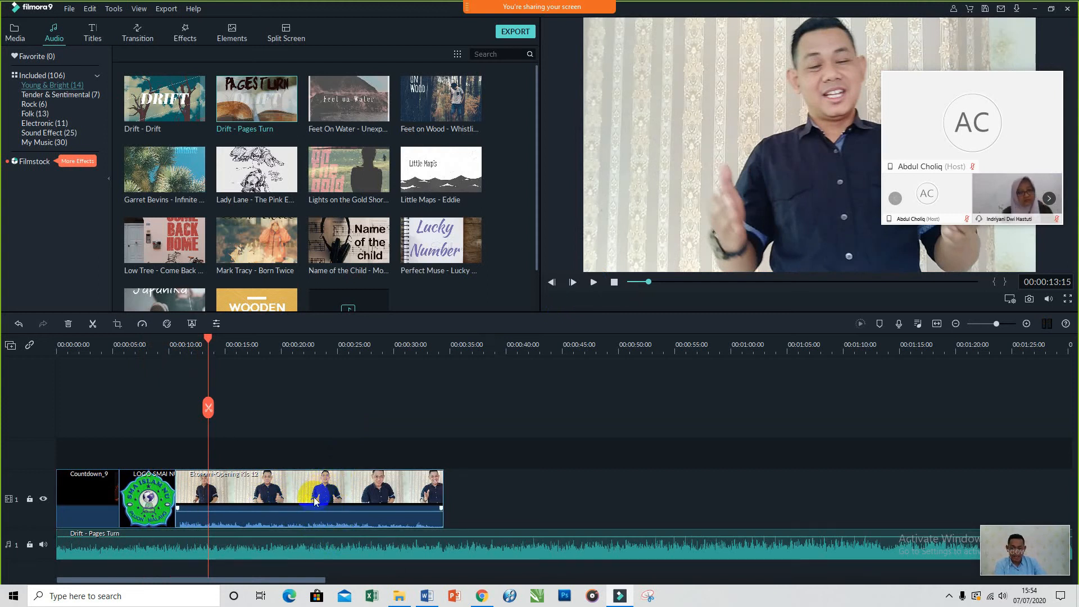
left_click(271, 538)
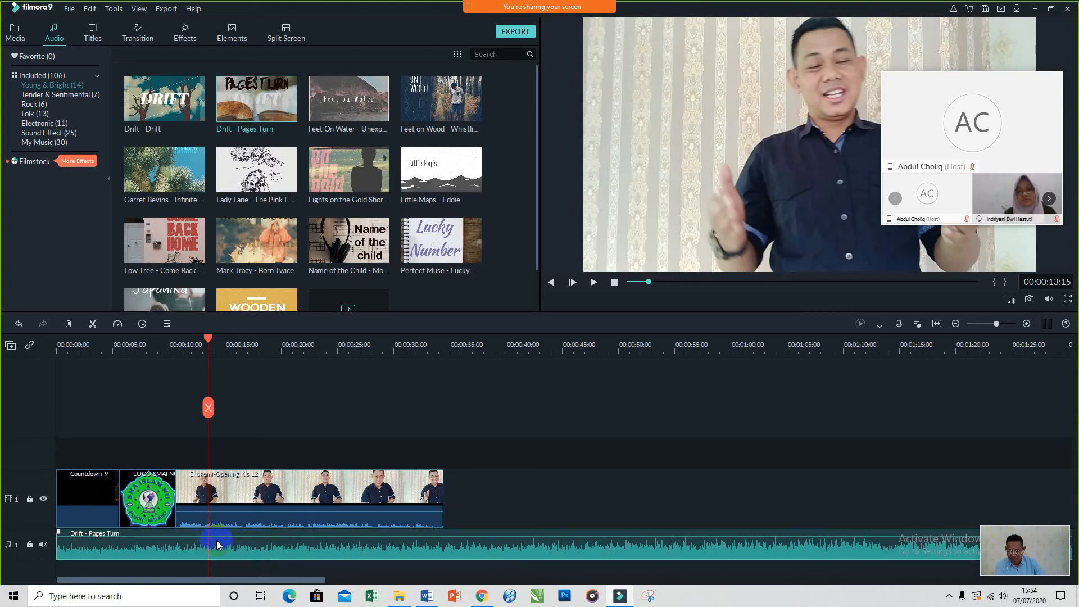
left_click_drag(218, 538, 221, 540)
Raise the audio volume of the Ekonomi-Opening Kls 12 clip on video track 1.
left_click(240, 502)
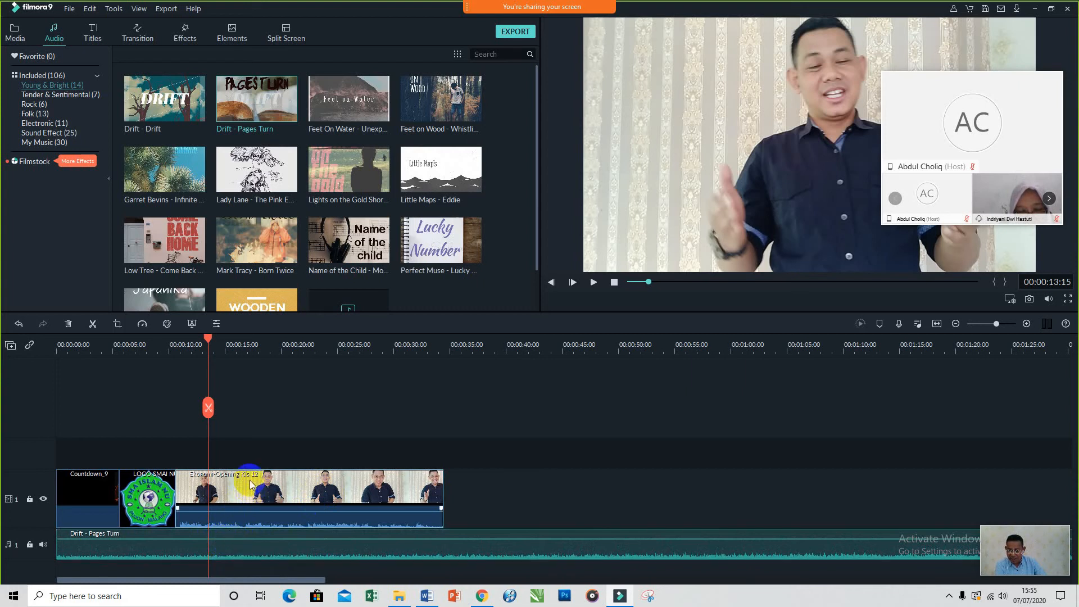
mouse_move(232, 510)
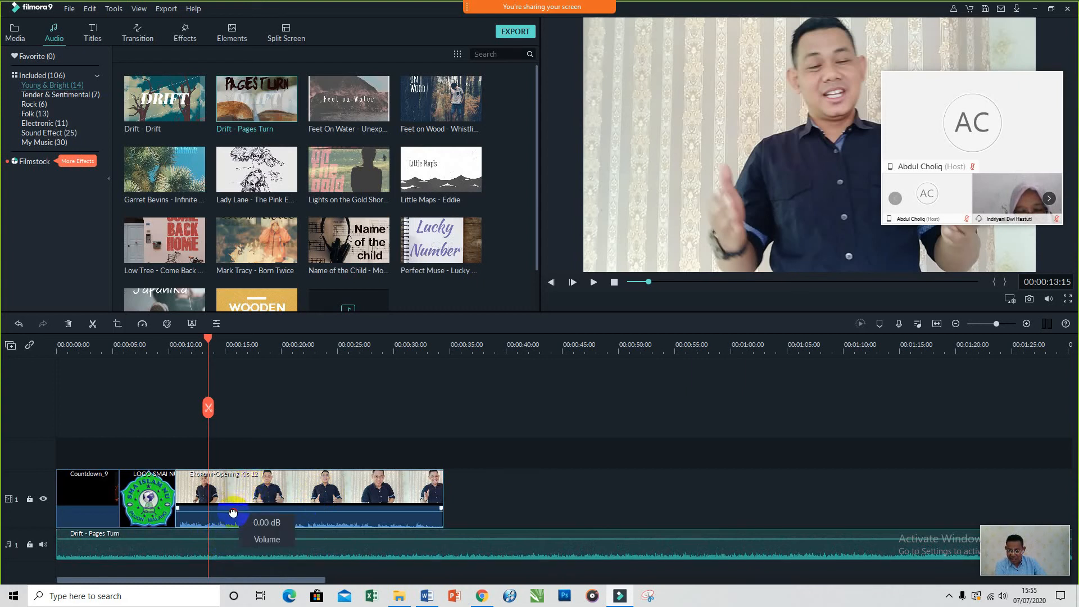
left_click_drag(232, 513, 233, 511)
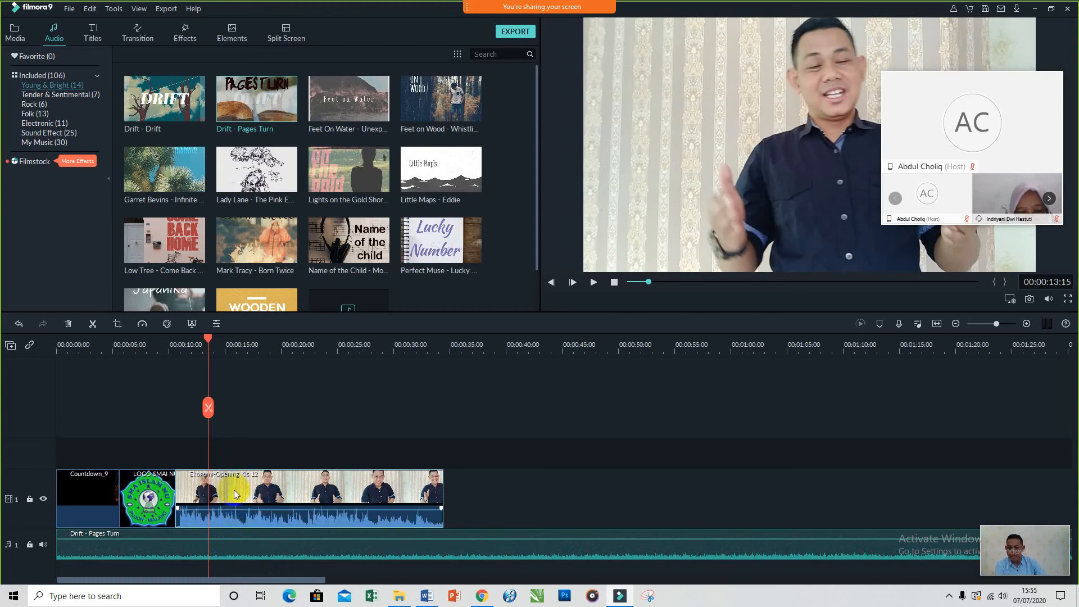
Play the timeline from near the end of the logo image into the Ekonomi-Opening Kls 12 clip to check the audio balance.
left_click_drag(209, 341, 167, 366)
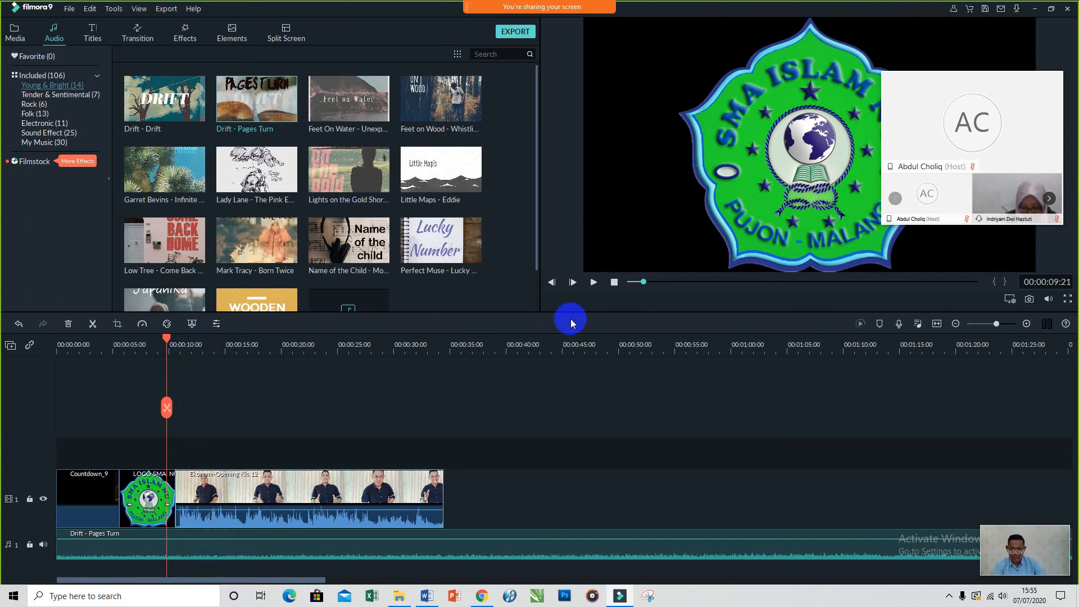
left_click(596, 286)
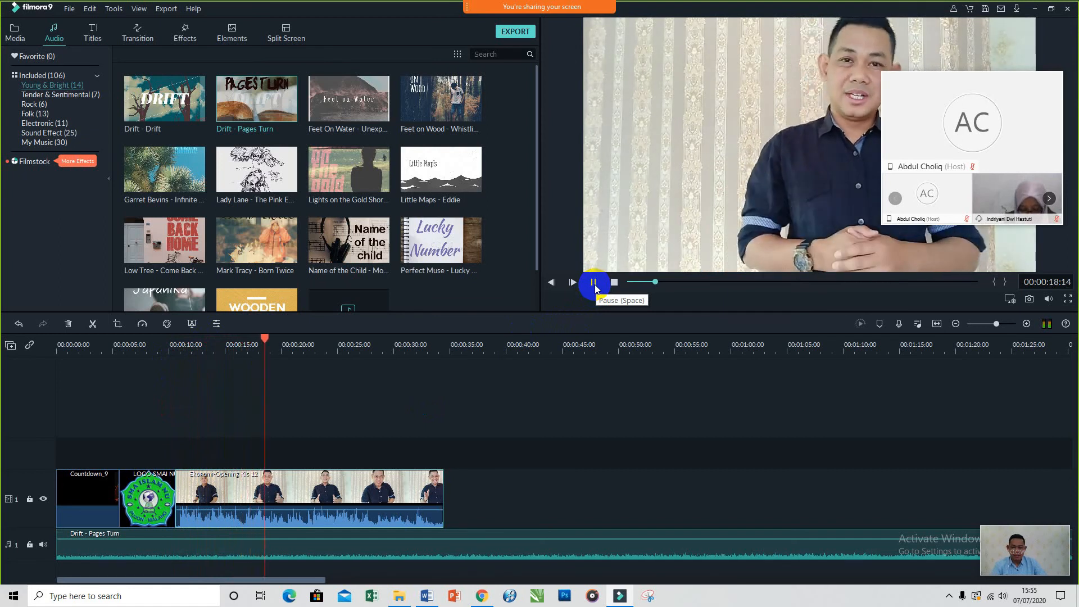
left_click(595, 282)
left_click(260, 504)
mouse_move(293, 514)
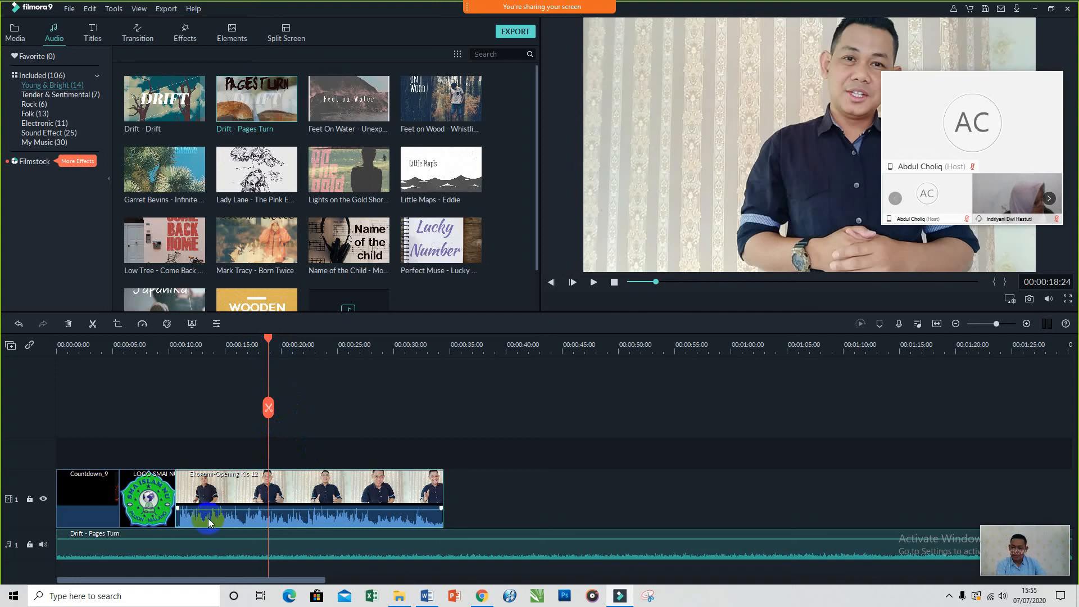
left_click(154, 508)
left_click(232, 379)
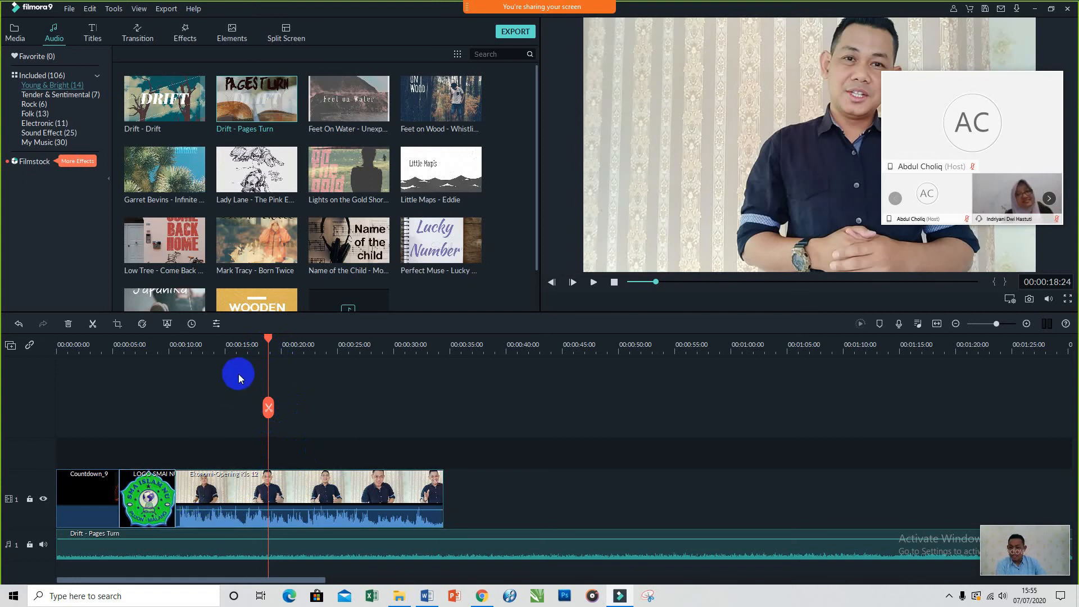
Browse the transition, effects and elements libraries, including the Filters and LUT effect categories.
left_click(290, 483)
left_click(103, 50)
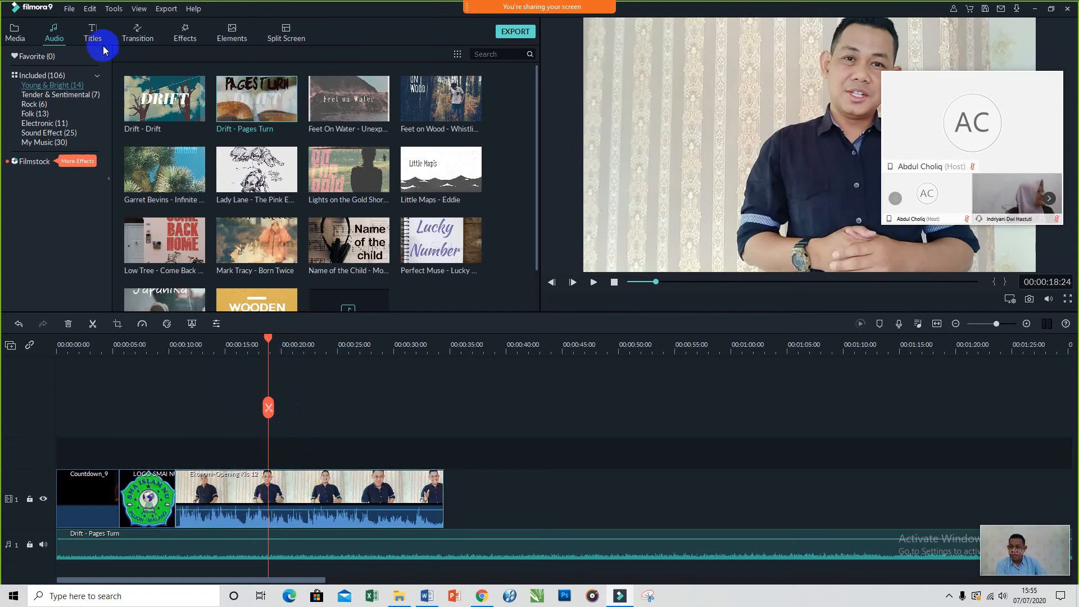
left_click(139, 39)
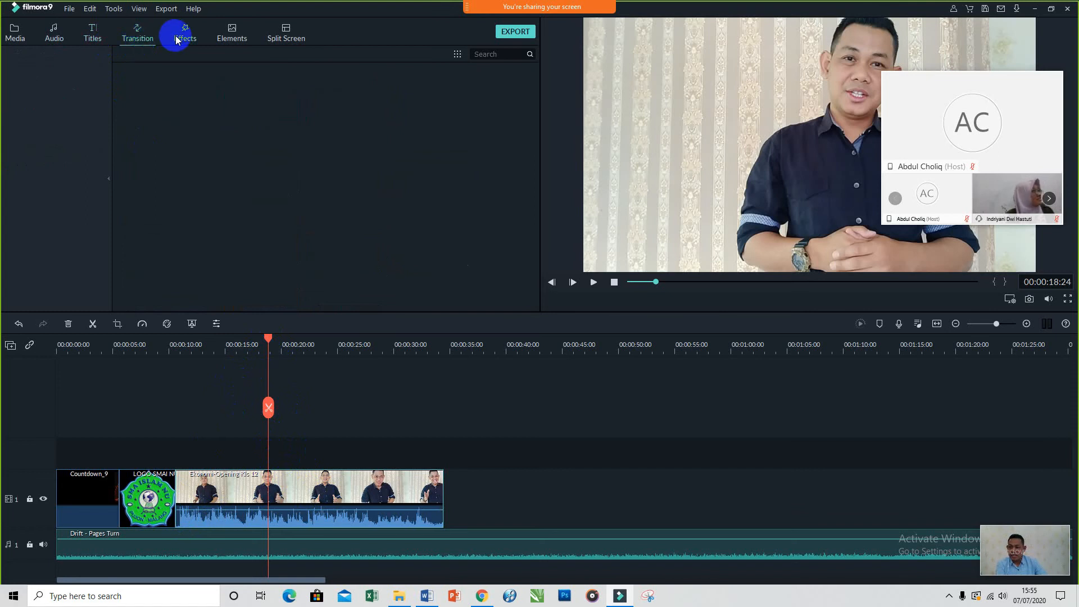
left_click(176, 38)
left_click(140, 41)
left_click(186, 38)
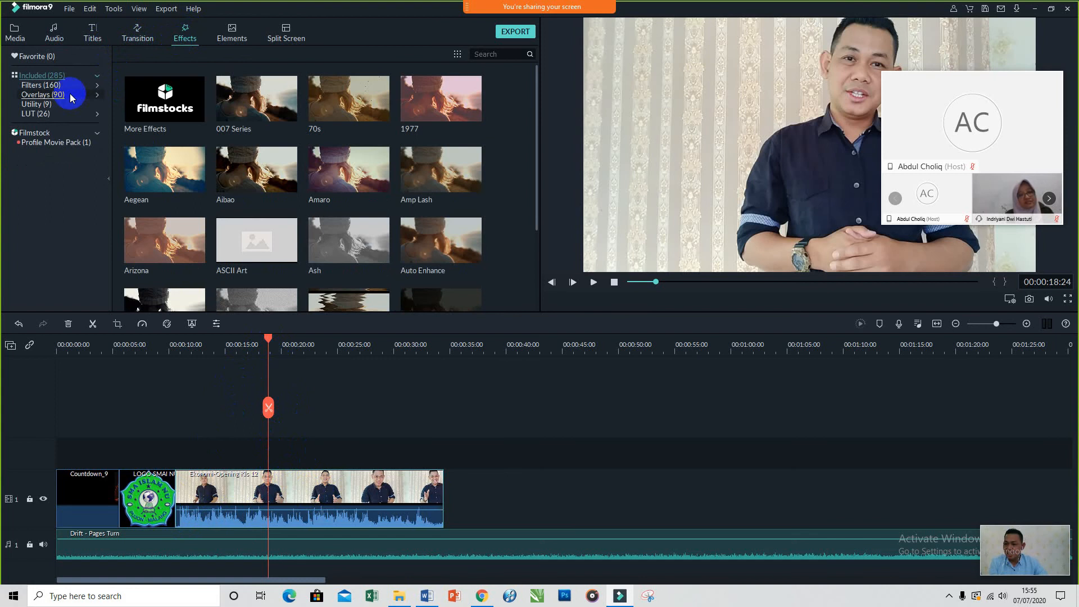
left_click(44, 88)
left_click(42, 114)
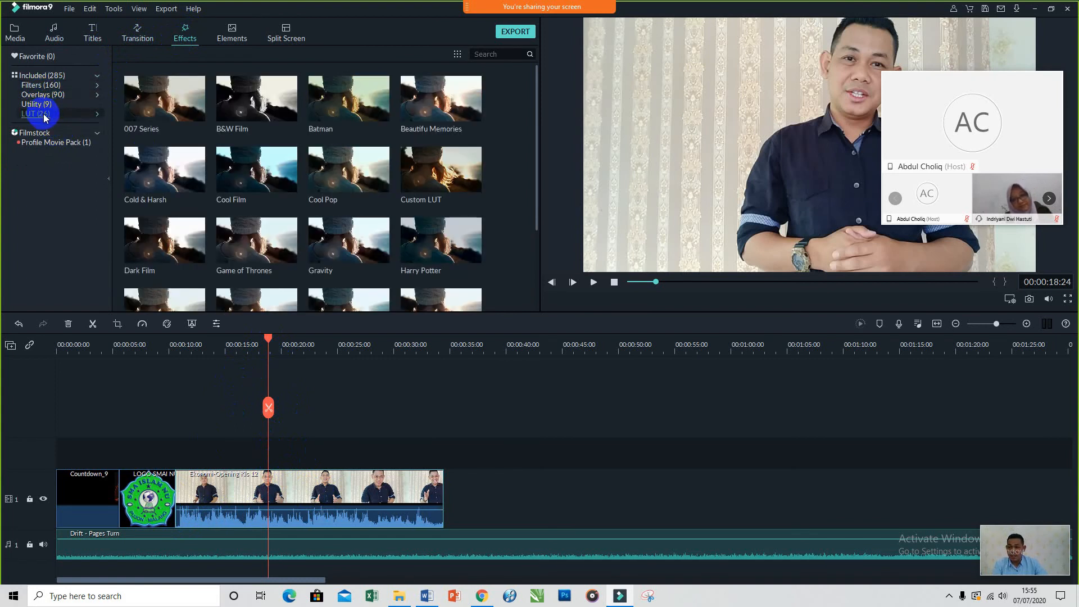
left_click(225, 35)
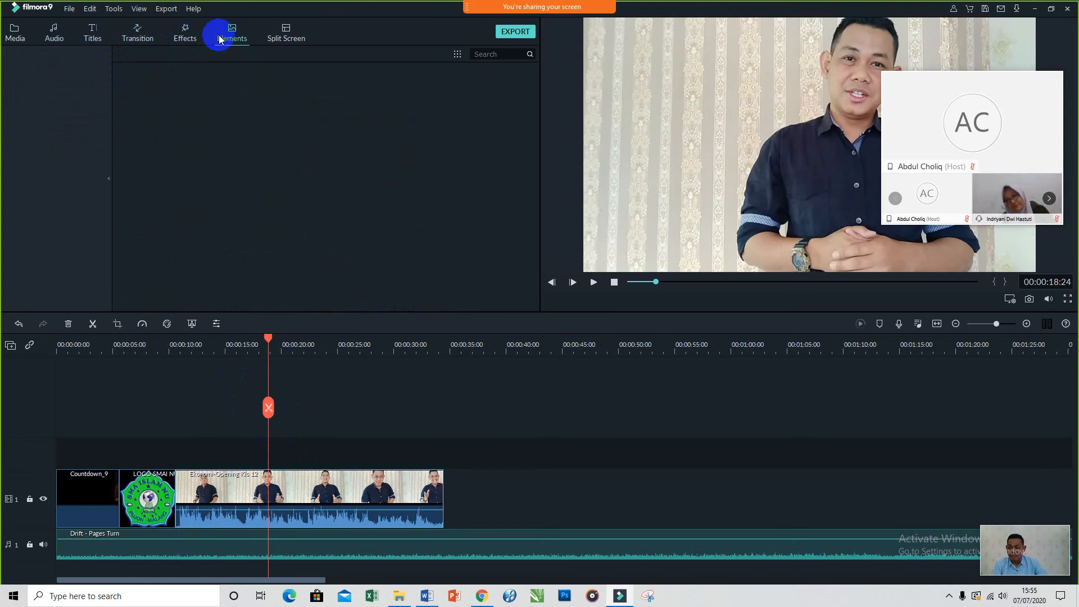
left_click(189, 39)
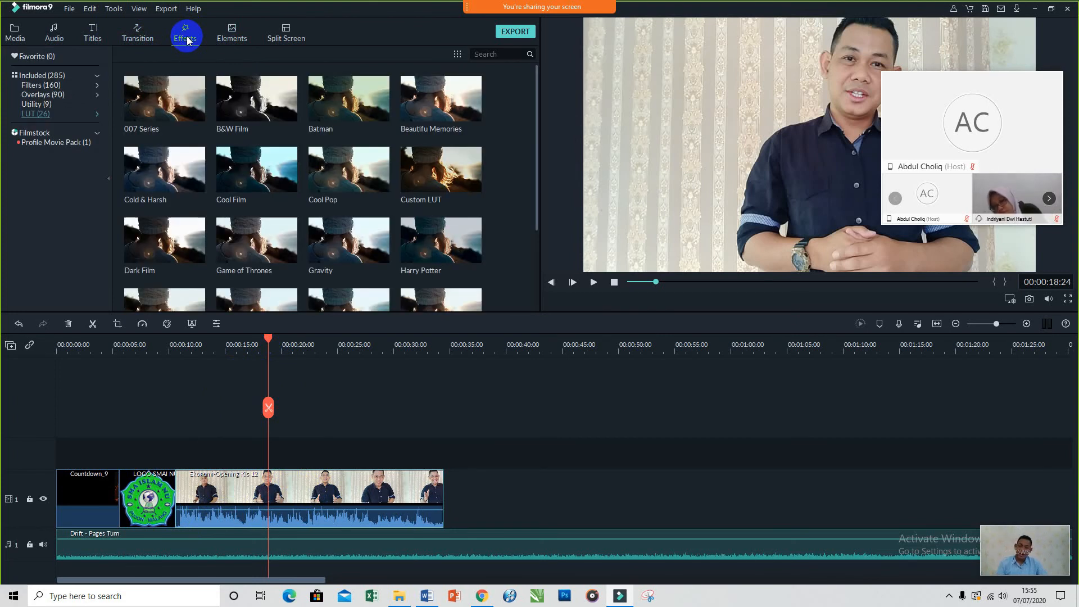
Replace the Ekonomi-Opening Kls 12 clip on video track 1 with Ekonomi-Opening Kls 11 from the media library.
left_click(349, 477)
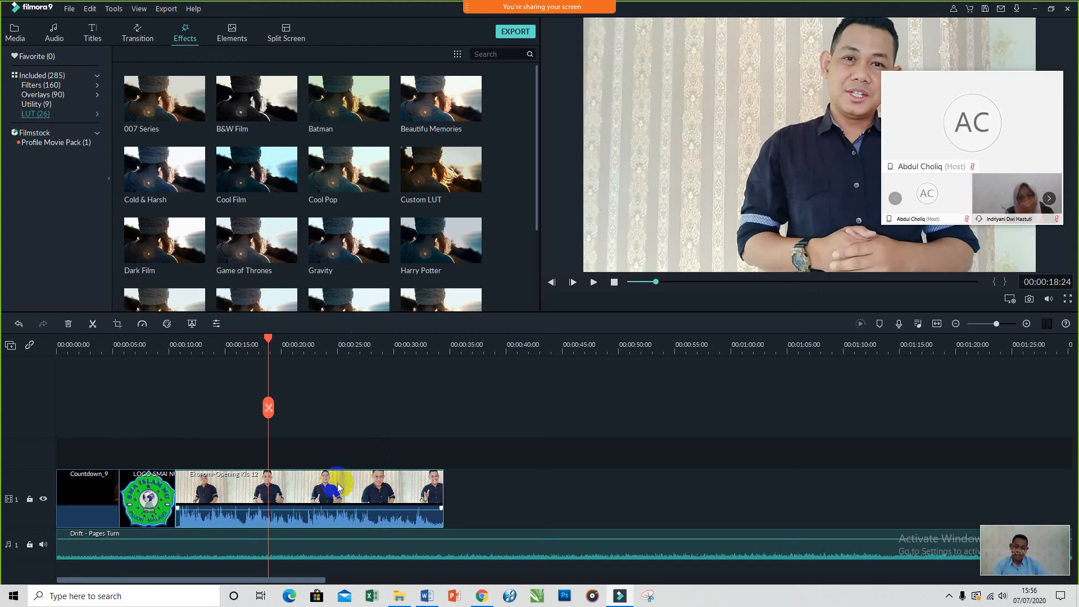
left_click(23, 35)
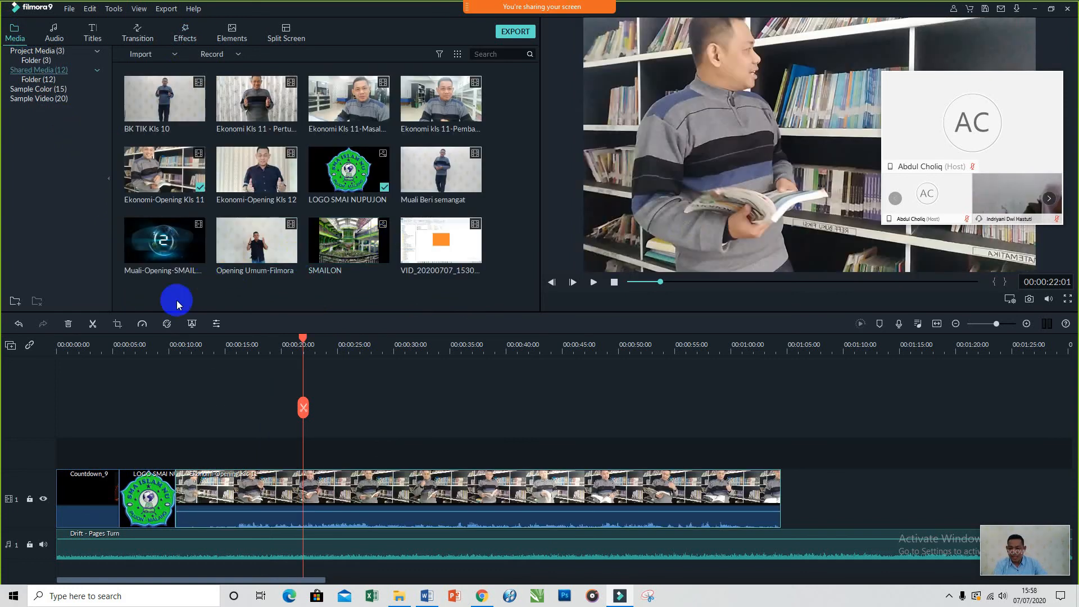
Crop the Ekonomi-Opening Kls 11 clip to about 979 x 551 at the original ratio, keeping the upper-left area around the teacher.
left_click(353, 520)
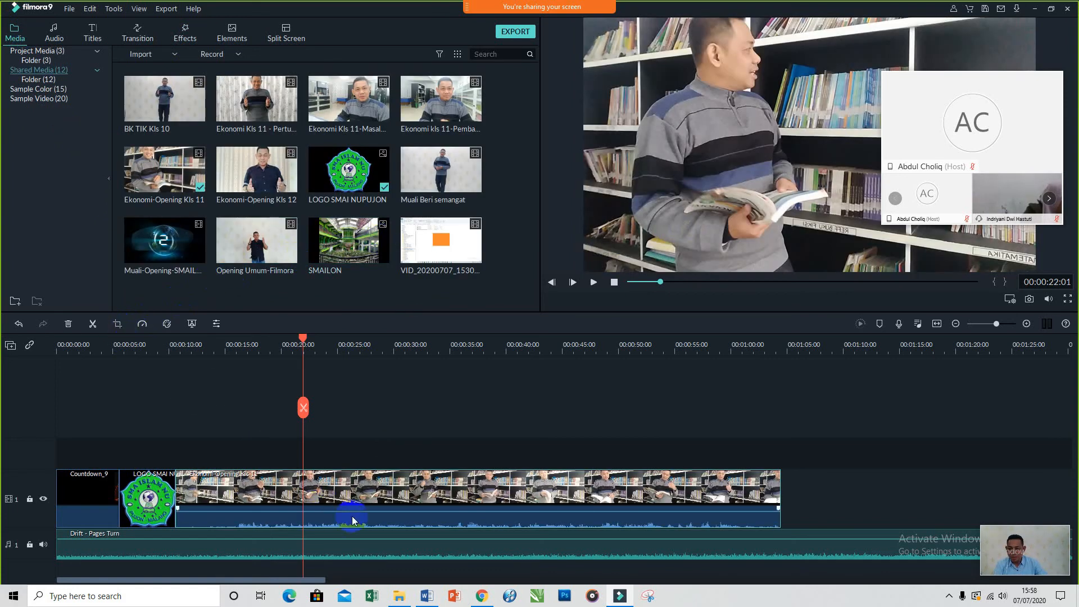
left_click_drag(301, 339, 385, 344)
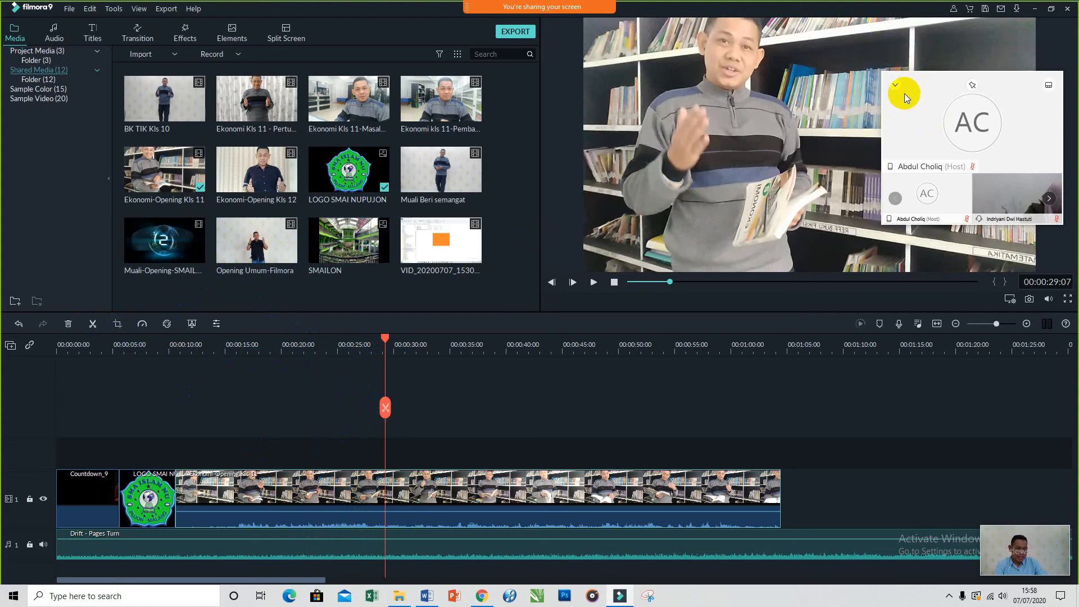
left_click(118, 325)
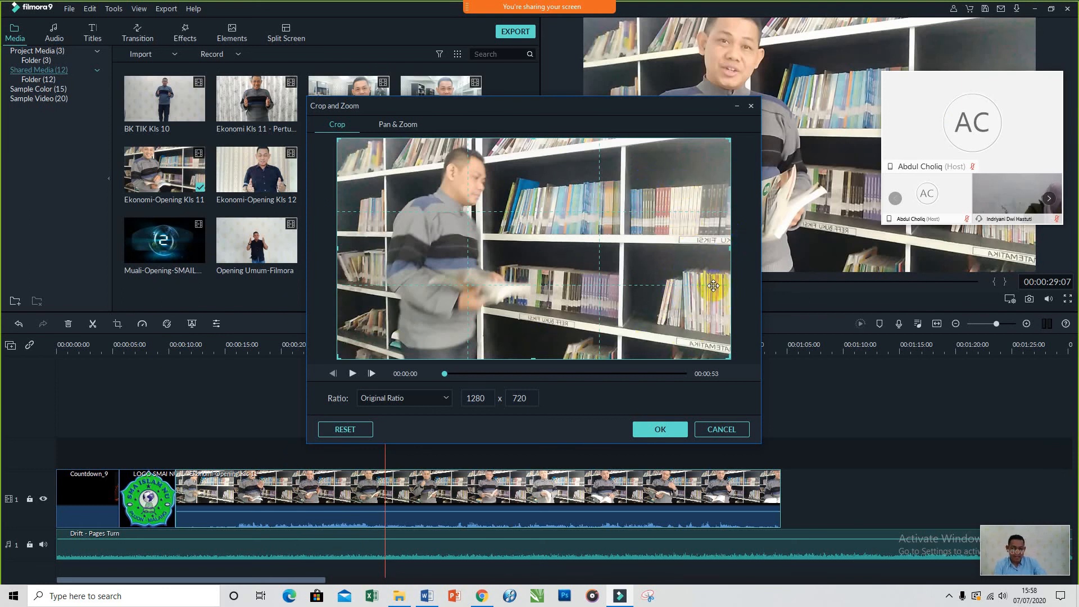
left_click_drag(730, 357, 614, 365)
left_click(473, 313)
left_click_drag(473, 292, 487, 344)
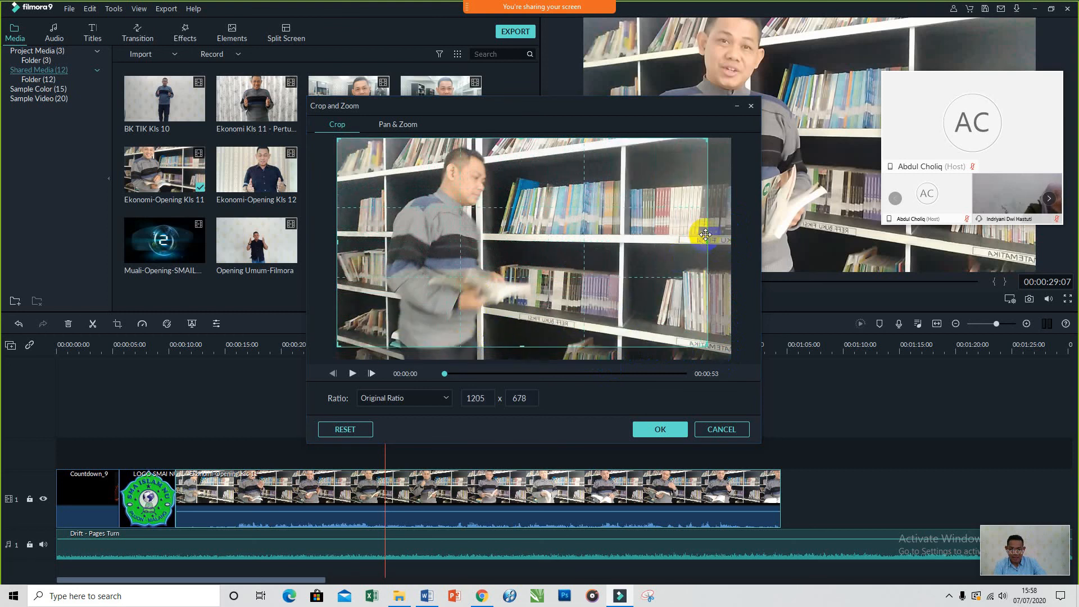
left_click_drag(706, 252, 638, 258)
left_click_drag(547, 238, 540, 241)
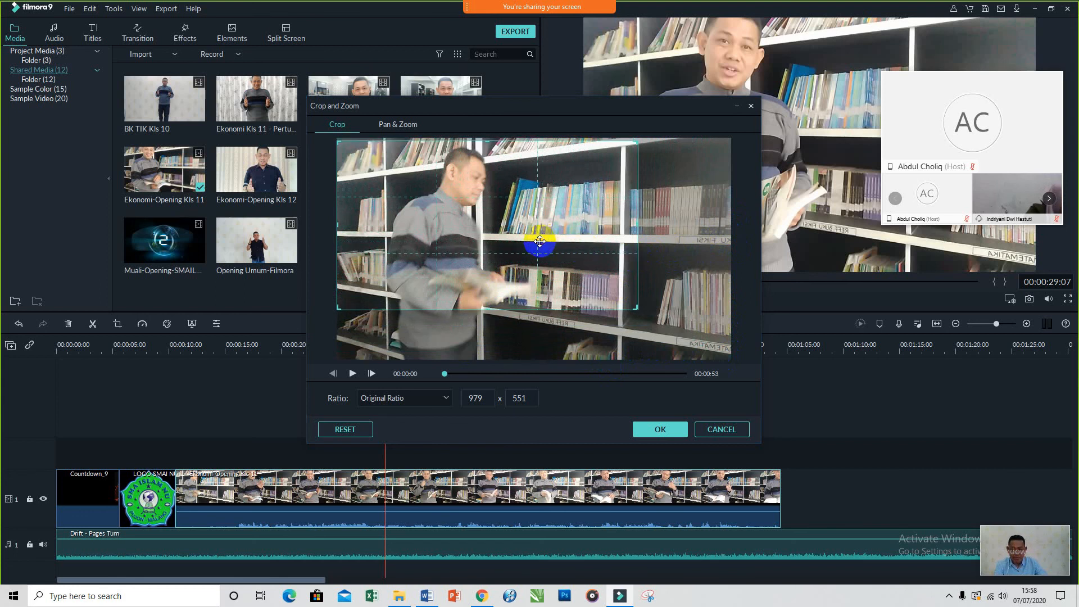
left_click(400, 126)
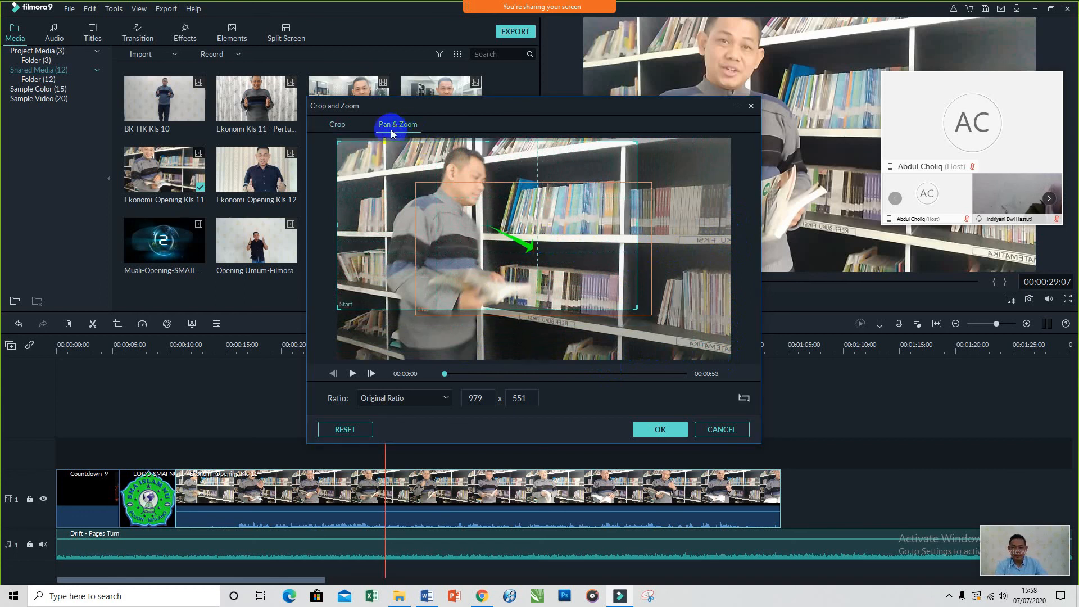
left_click(337, 124)
left_click(655, 421)
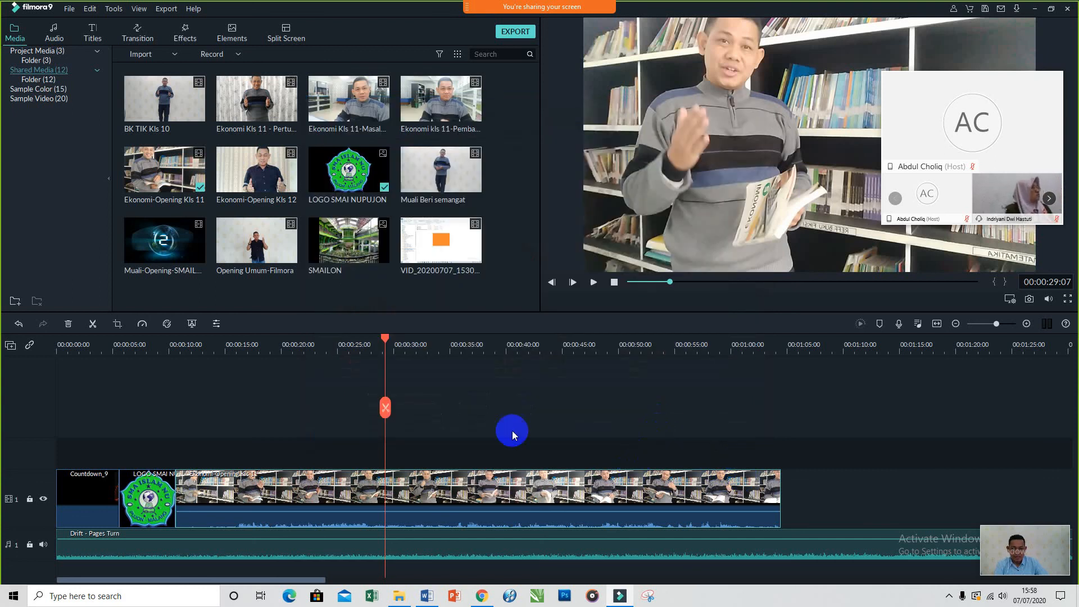
Play short parts of the cropped Ekonomi-Opening Kls 11 clip from about 16 and 42 seconds to check its framing.
left_click_drag(387, 339, 242, 339)
left_click(585, 288)
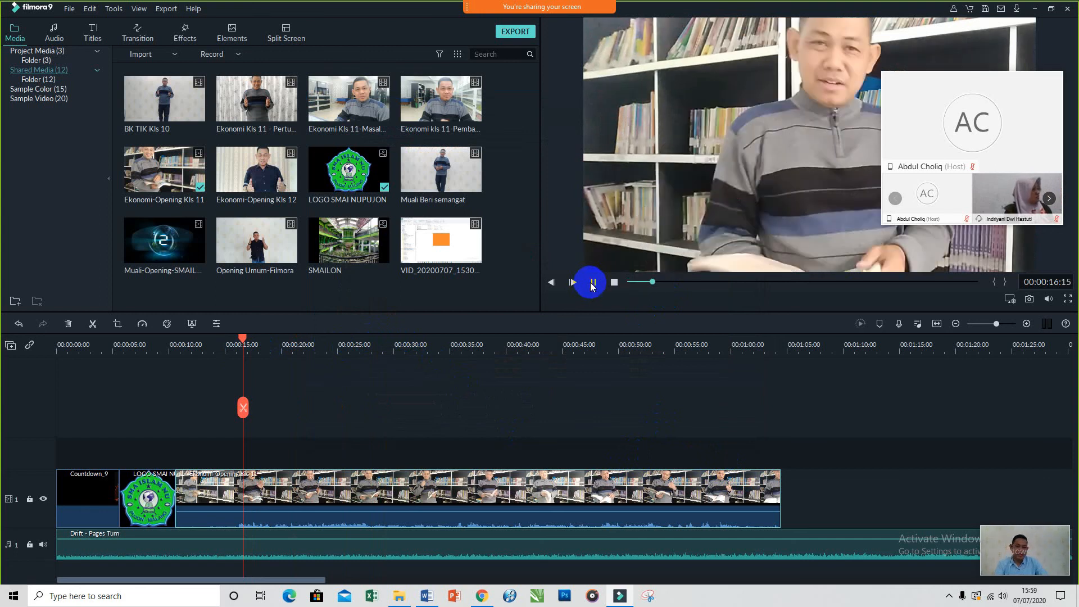
left_click(592, 284)
left_click(535, 347)
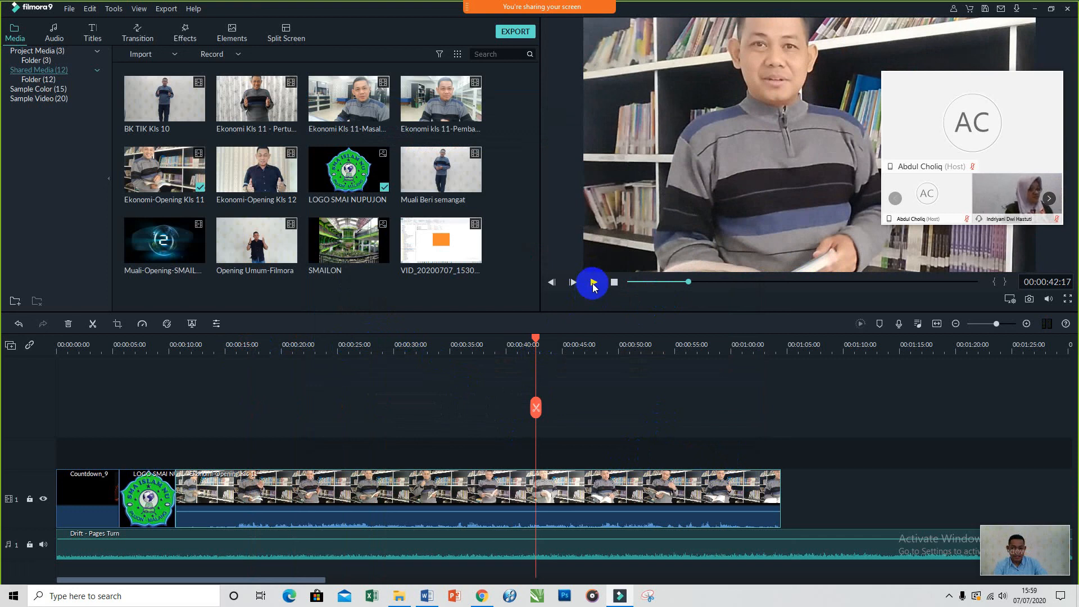
left_click(594, 284)
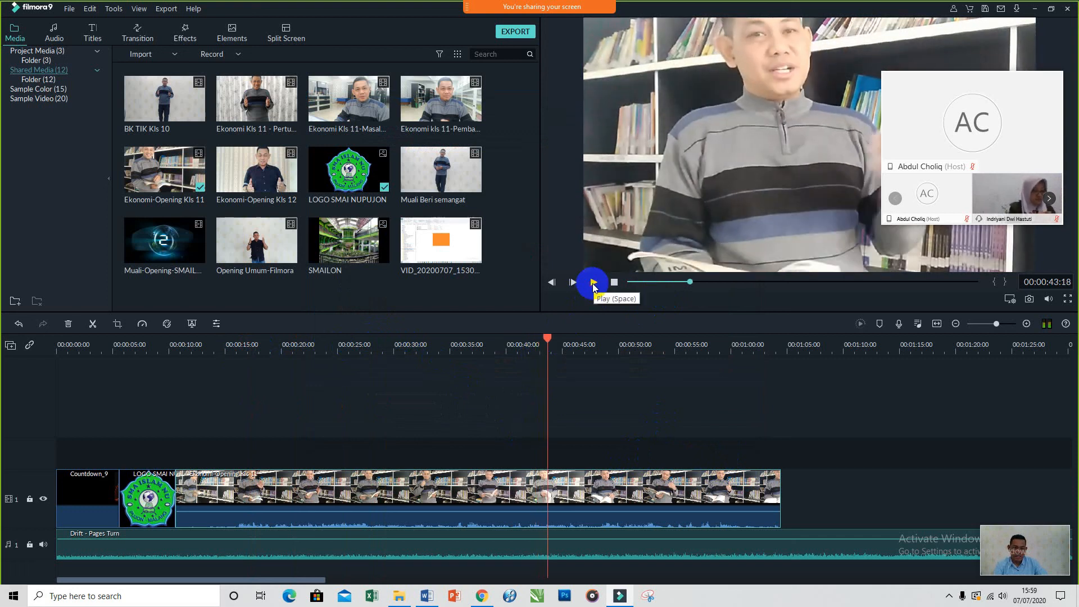